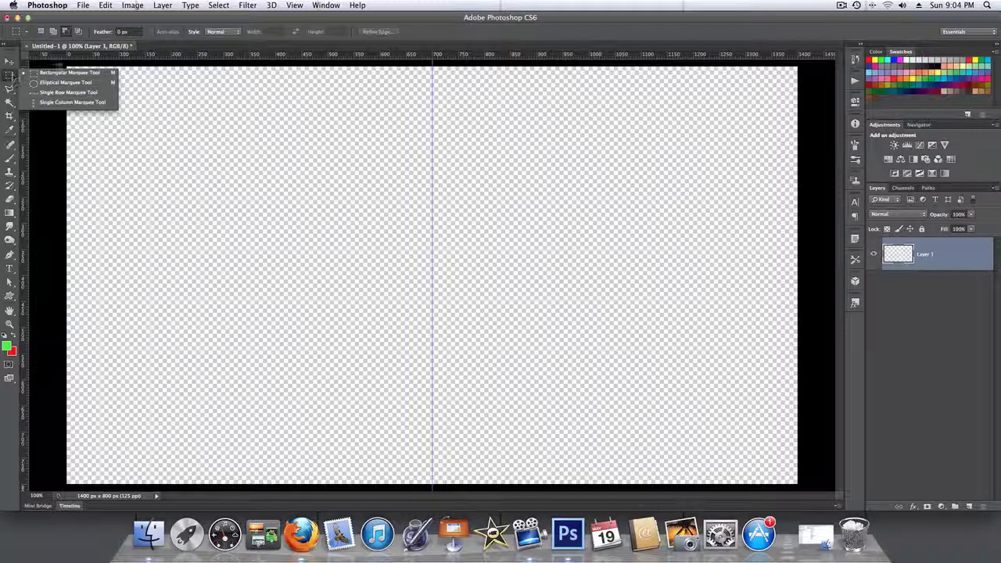
# Step: Fill the left half of the canvas, up to the centre guide, with the green foreground colour and deselect
pyautogui.click(60, 73)
pyautogui.moveTo(63, 68); pyautogui.dragTo(432, 486)
pyautogui.hotkey('alt', 'BackSpace')
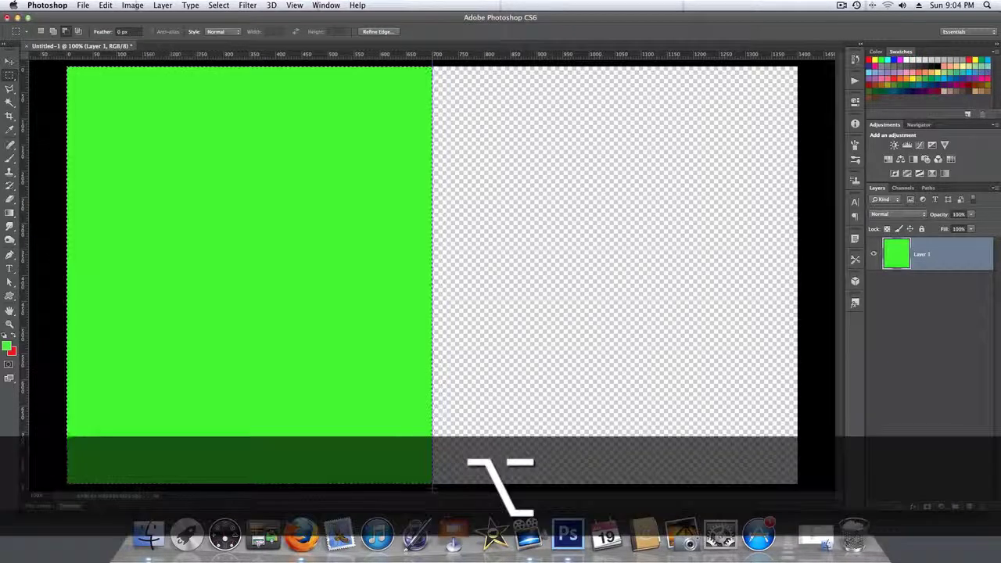
pyautogui.press('super+d')
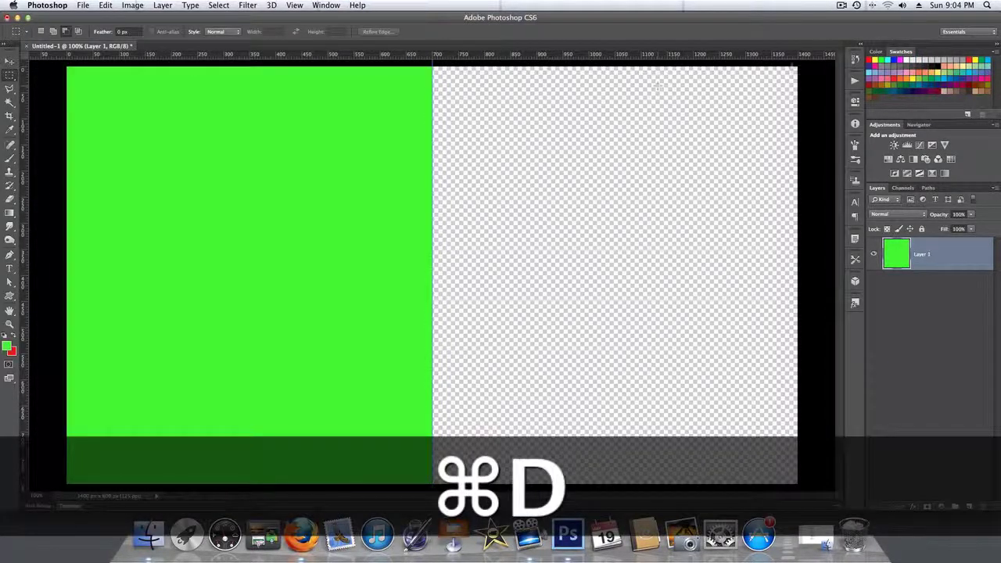
# Step: Fill the right half of the canvas with the red background colour and deselect
pyautogui.moveTo(797, 66); pyautogui.dragTo(433, 494)
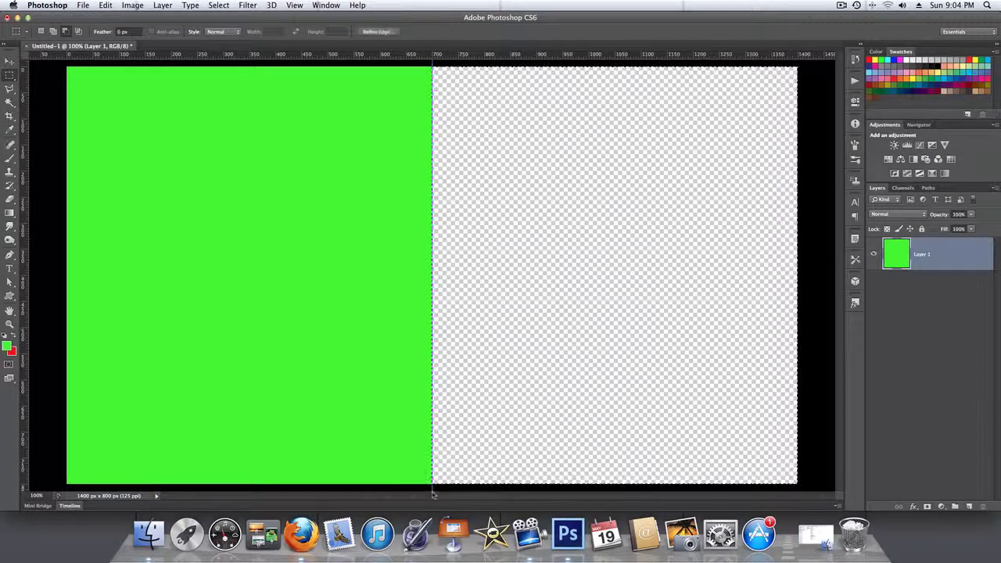
pyautogui.press('super+BackSpace')
pyautogui.press('super+d')
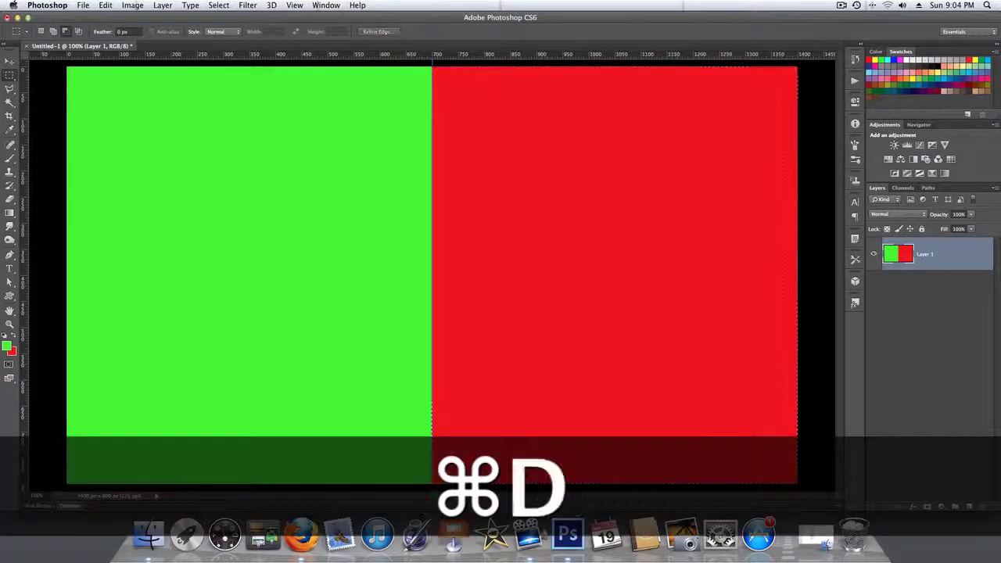
# Step: Duplicate the two-colour layer and name the copy "Reversed"
pyautogui.press('super+j')
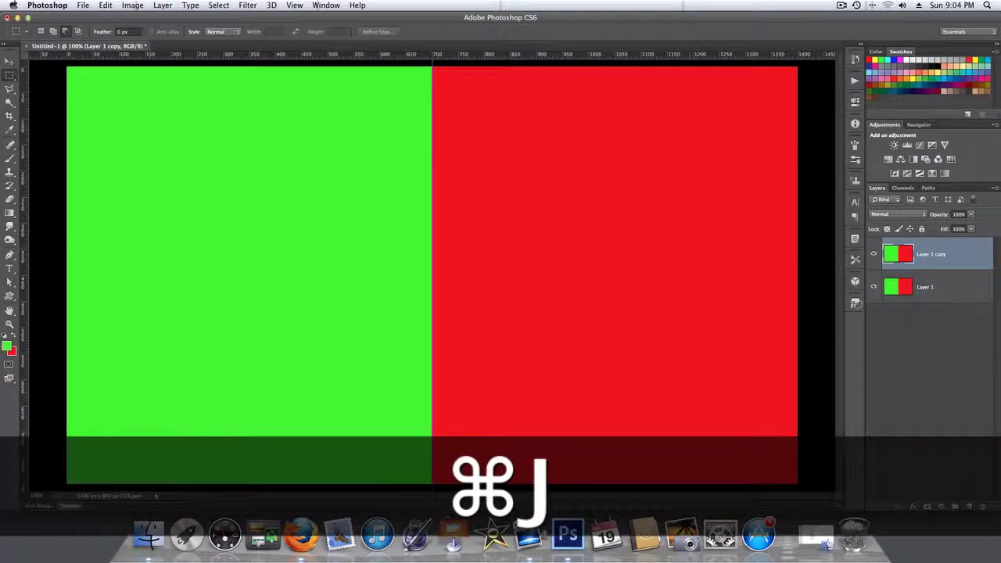
pyautogui.doubleClick(929, 255)
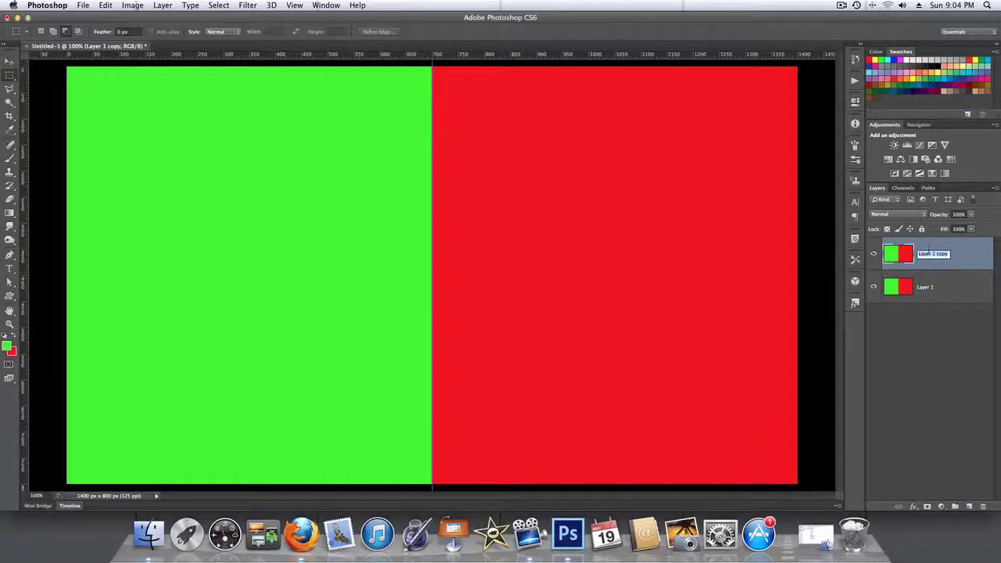
pyautogui.write('Rever')
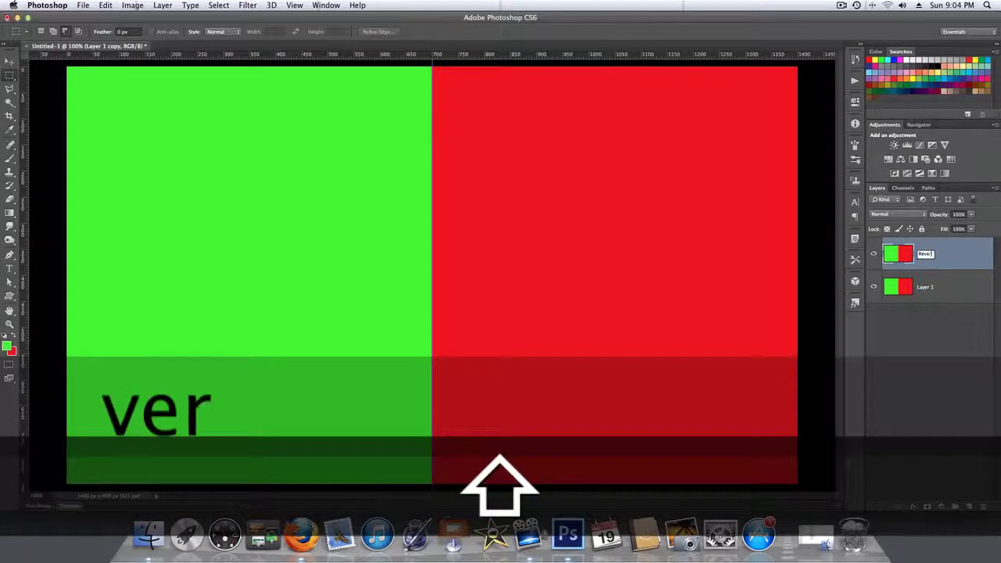
pyautogui.write('sed')
pyautogui.press('Return')
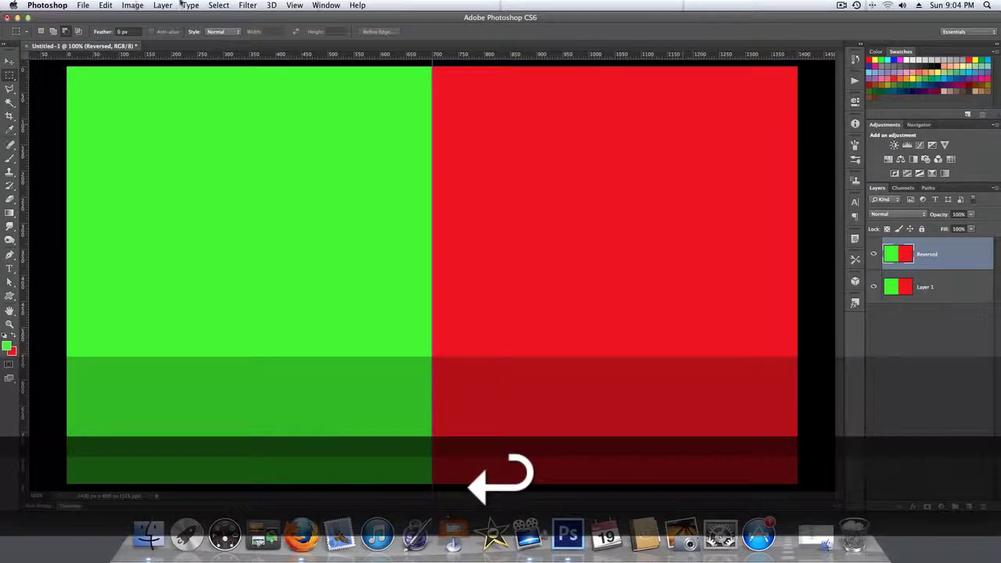
# Step: Flip the Reversed layer horizontally and clear the centre guide from the canvas
pyautogui.click(105, 5)
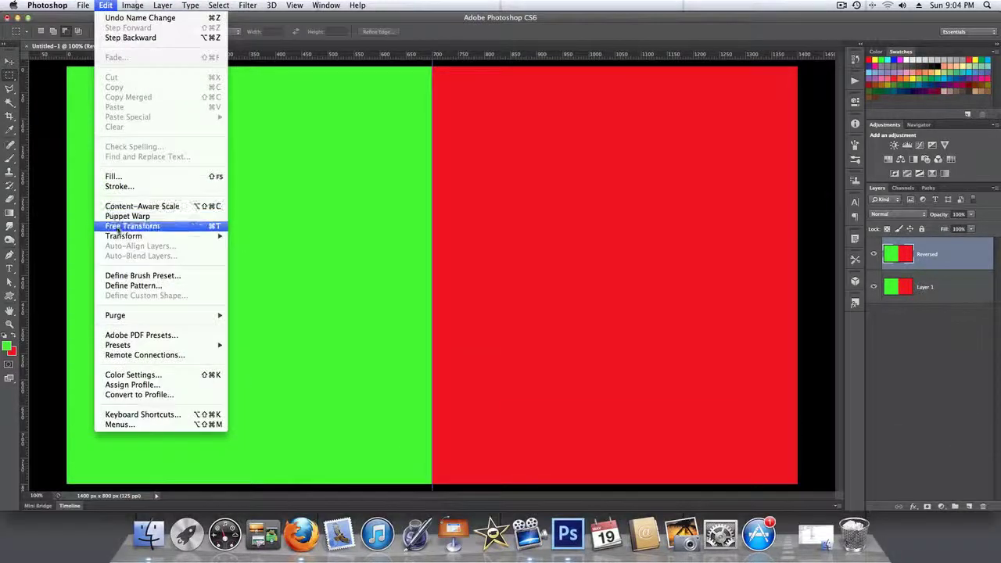
pyautogui.moveTo(119, 237)
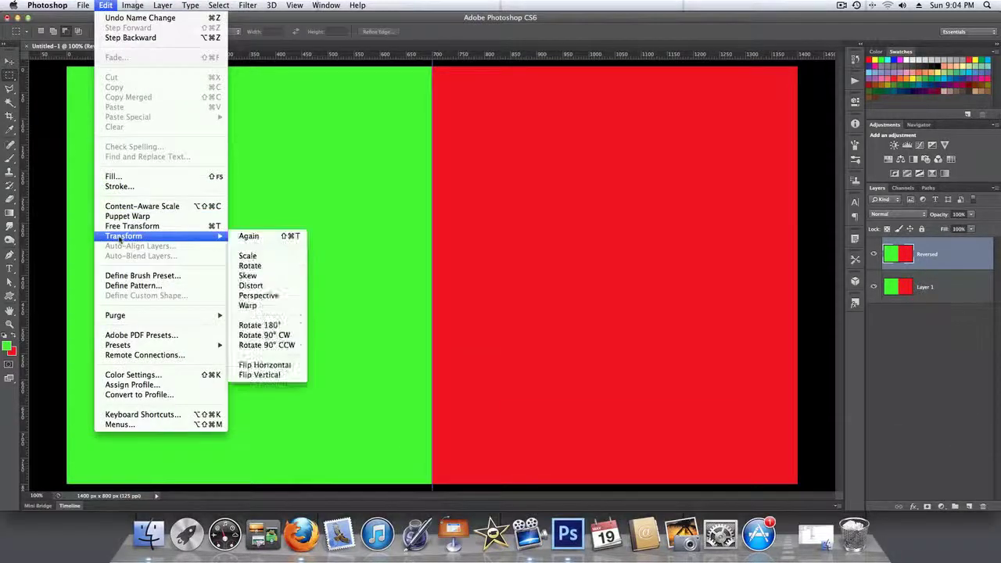
pyautogui.click(264, 364)
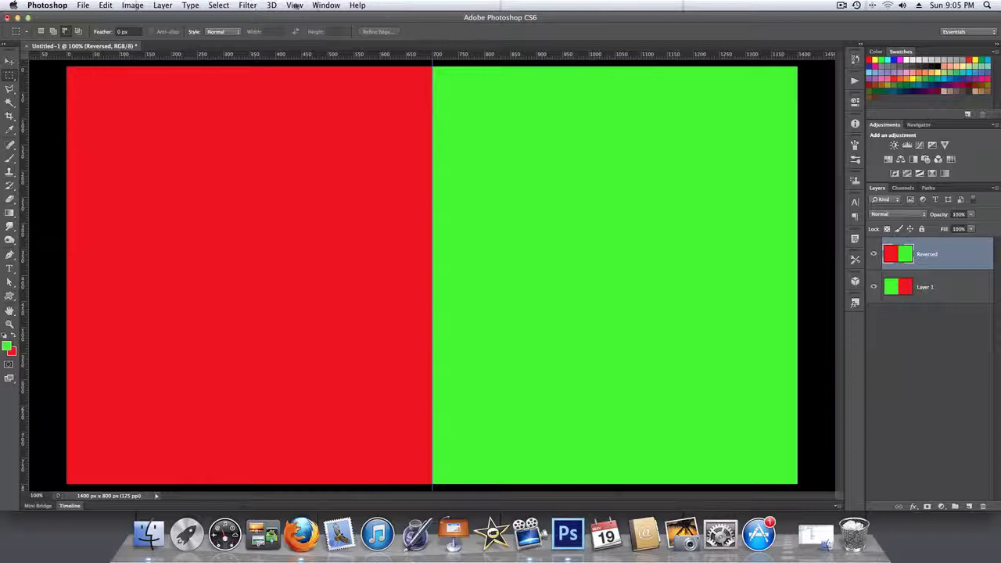
pyautogui.click(295, 6)
pyautogui.click(295, 258)
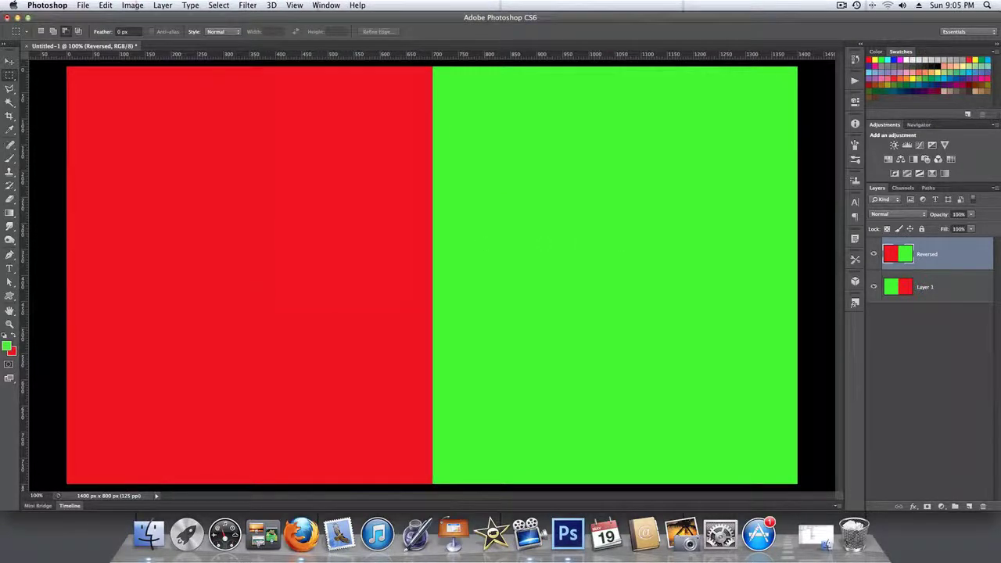
# Step: On a new layer, stamp a vertical column of six green squares with the 70 px square brush on the red half, near the centre line
pyautogui.click(955, 507)
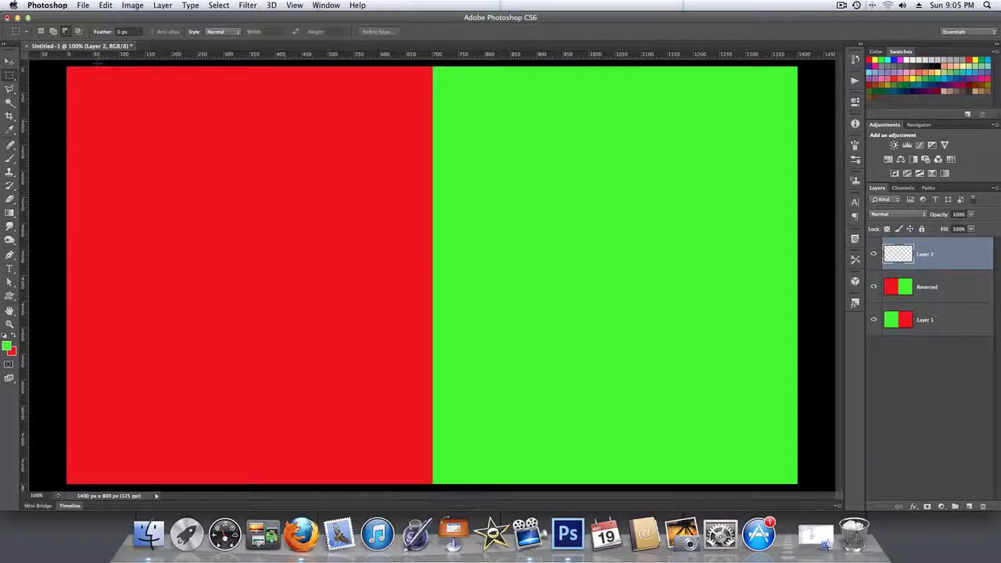
pyautogui.click(12, 159)
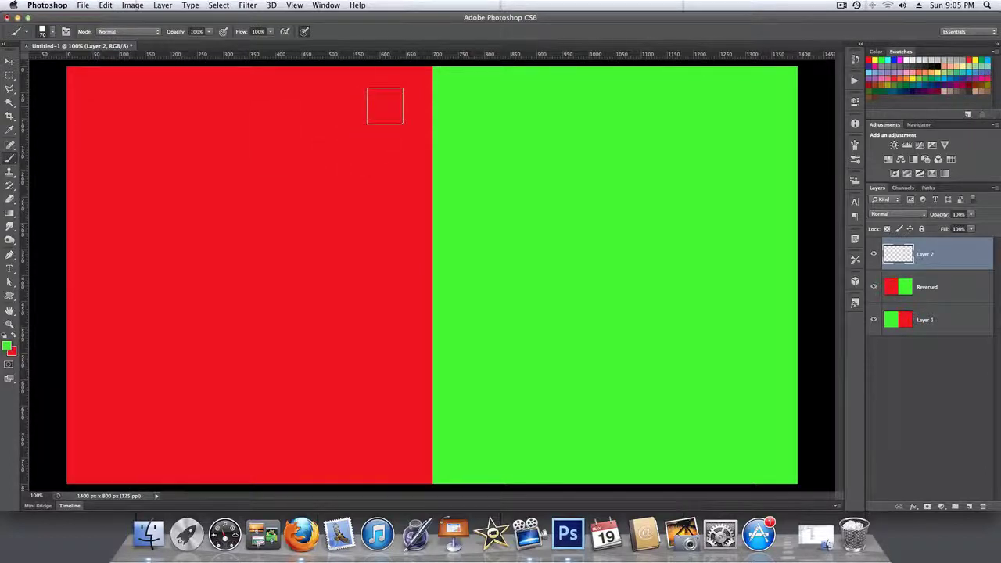
pyautogui.click(383, 105)
pyautogui.click(384, 175)
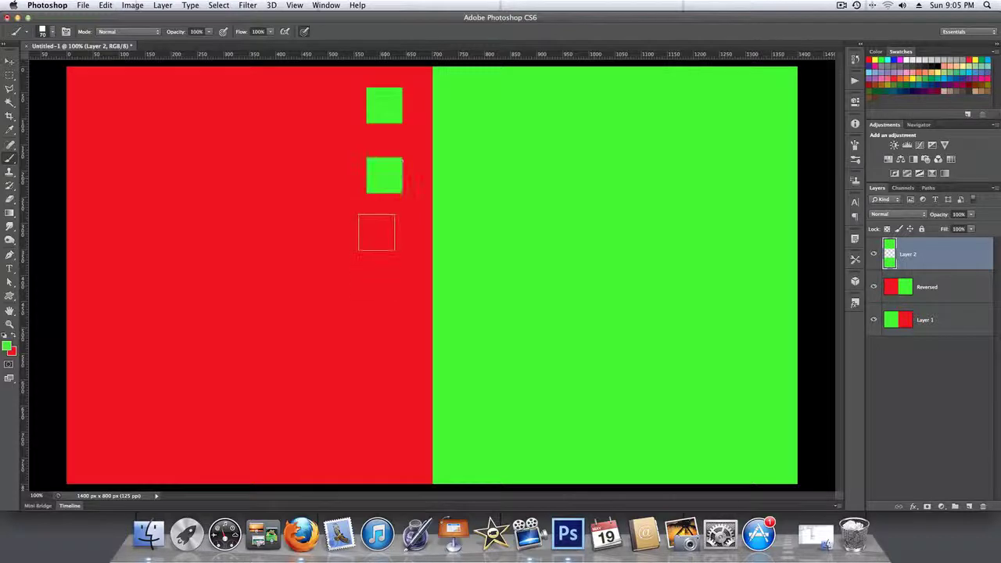
pyautogui.click(384, 240)
pyautogui.click(382, 298)
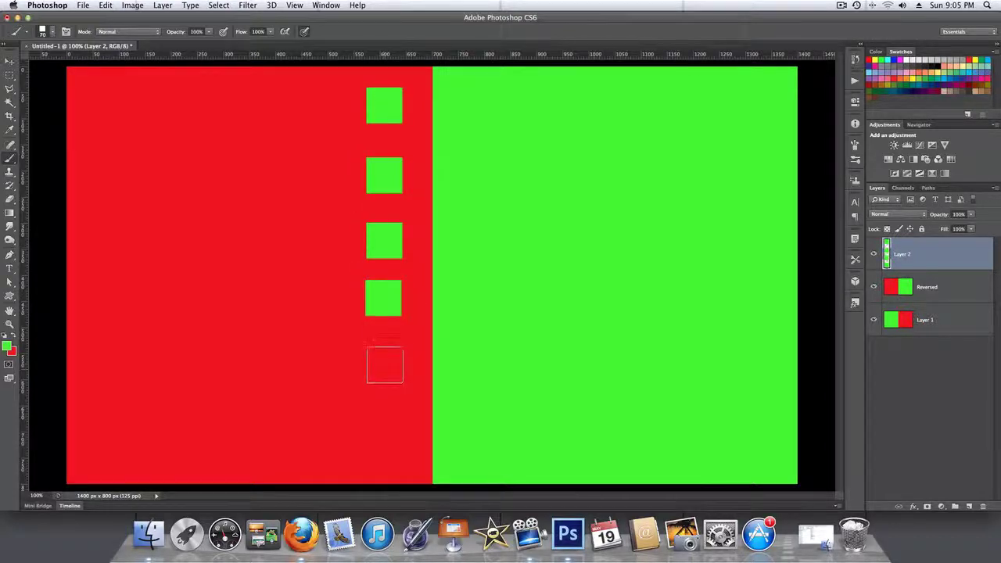
pyautogui.click(384, 364)
pyautogui.click(385, 428)
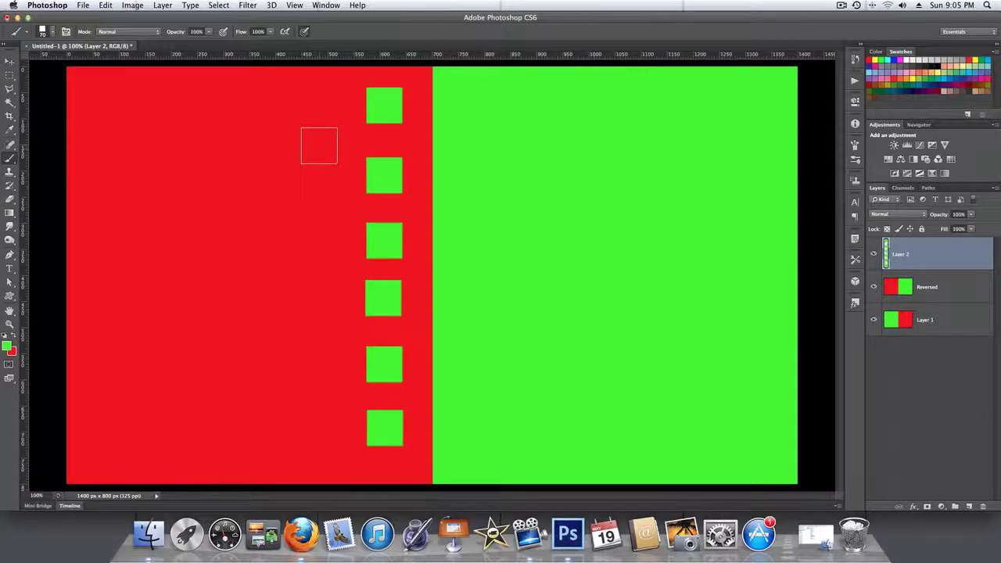
# Step: Stamp two more columns of green squares further left on the red half, four in one and three in the outer one
pyautogui.click(318, 145)
pyautogui.click(319, 229)
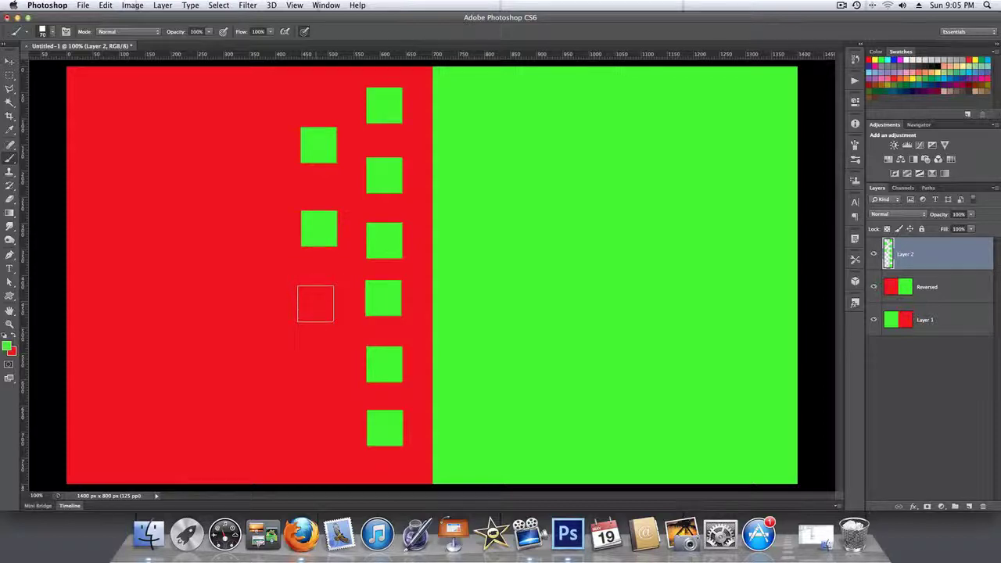
pyautogui.click(315, 311)
pyautogui.click(311, 383)
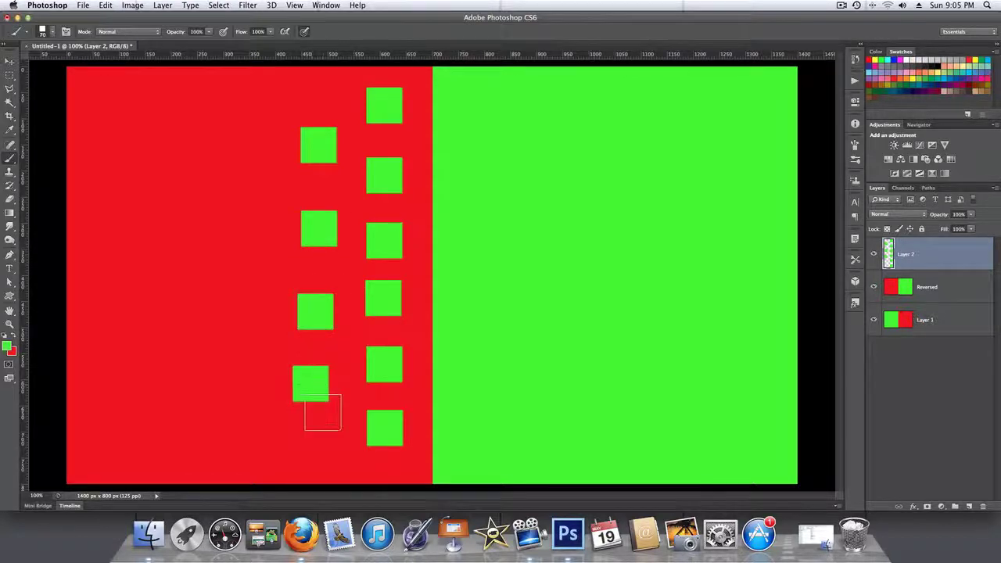
pyautogui.click(253, 195)
pyautogui.click(256, 285)
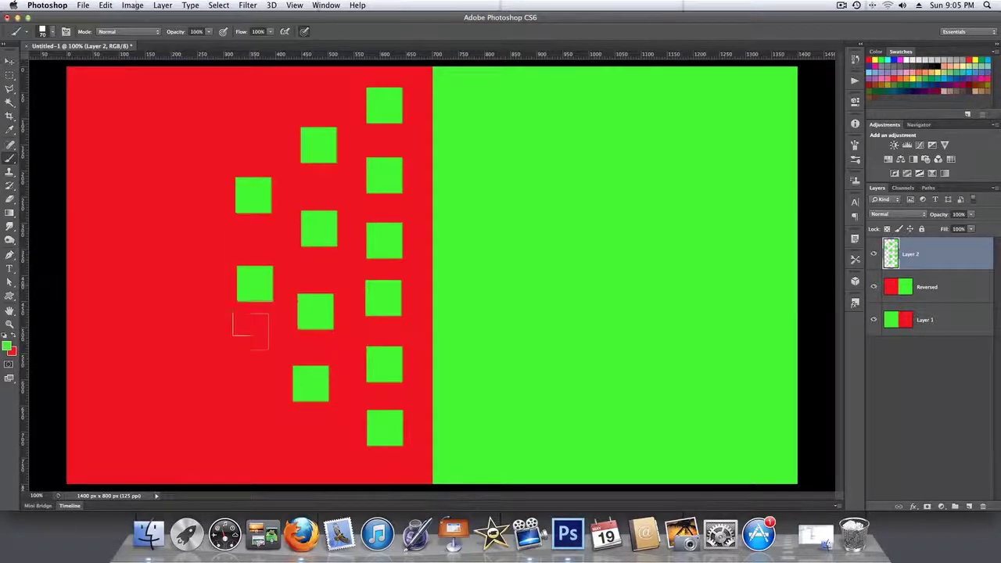
pyautogui.click(249, 344)
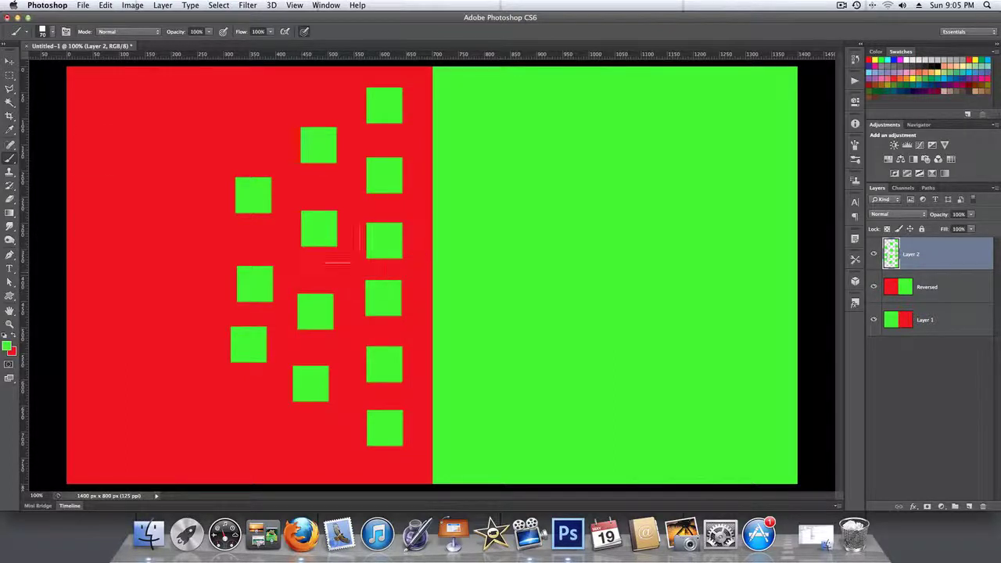
# Step: Switch the brush to the hard round 48 px tip and enlarge it to 80 px
pyautogui.click(44, 33)
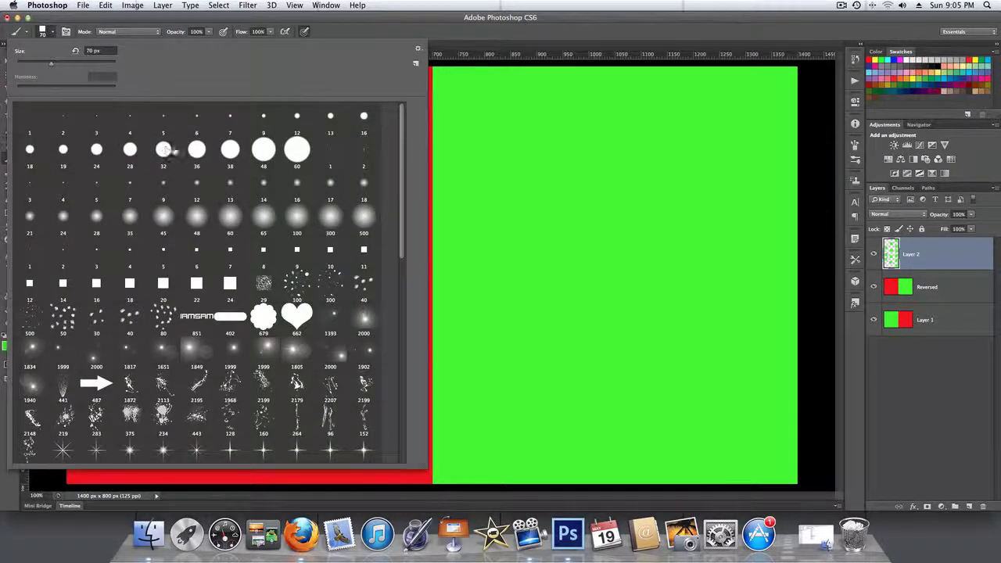
pyautogui.doubleClick(263, 149)
pyautogui.press(']')
pyautogui.press(']')
pyautogui.press(']')
pyautogui.press(']')
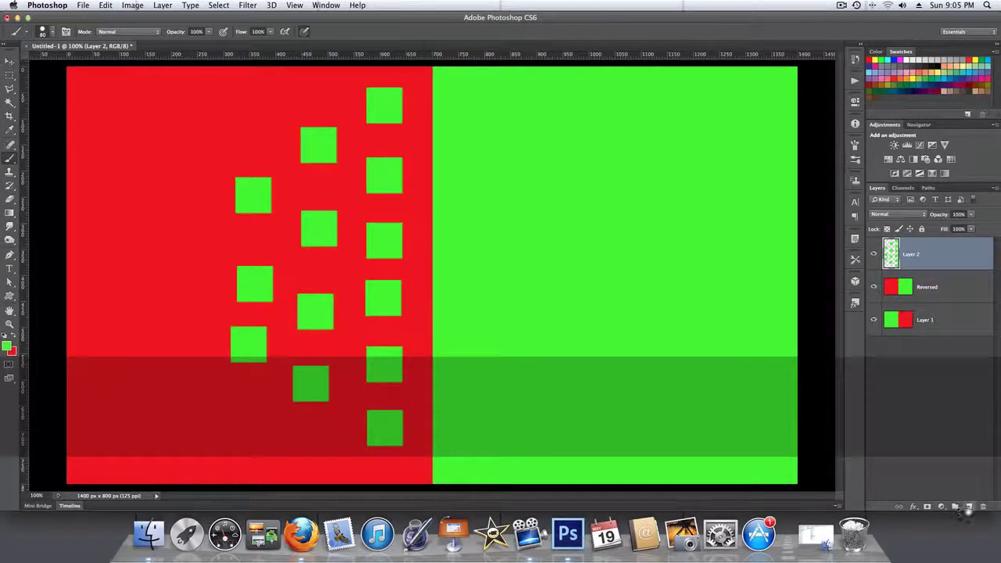
# Step: On a new layer, with red as foreground colour, stamp a column of six red circles on the green half near the centre line
pyautogui.click(955, 506)
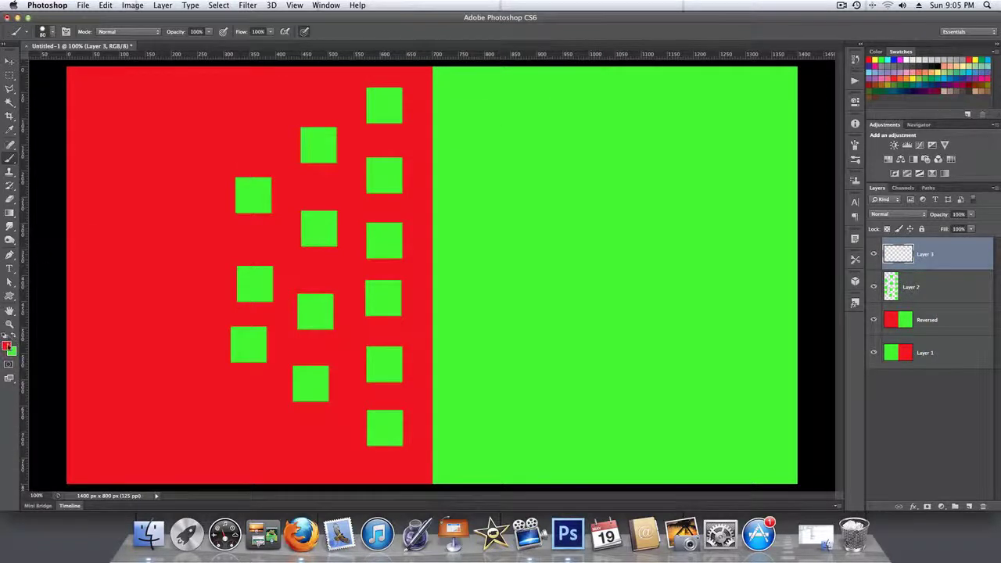
pyautogui.click(478, 108)
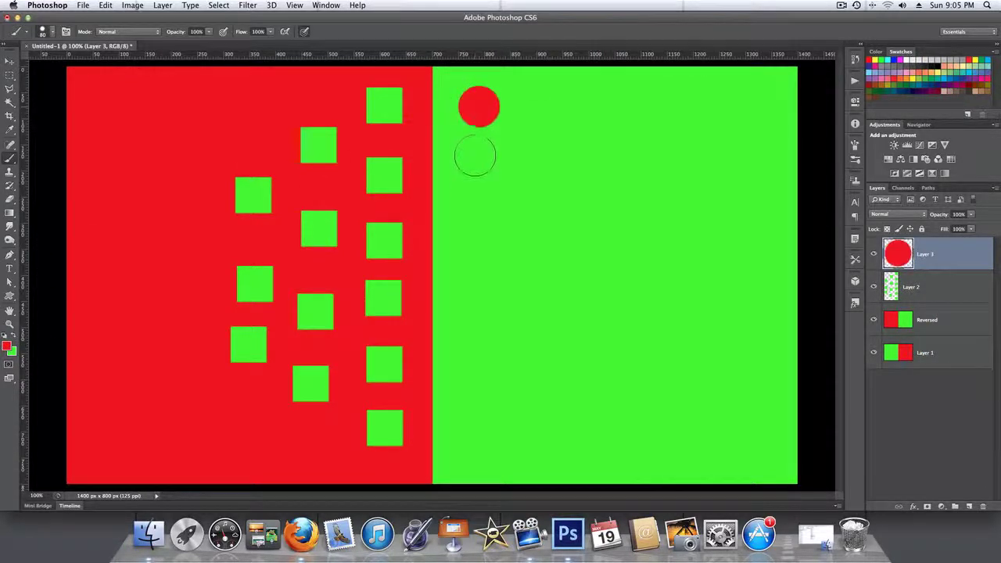
pyautogui.click(474, 175)
pyautogui.click(476, 240)
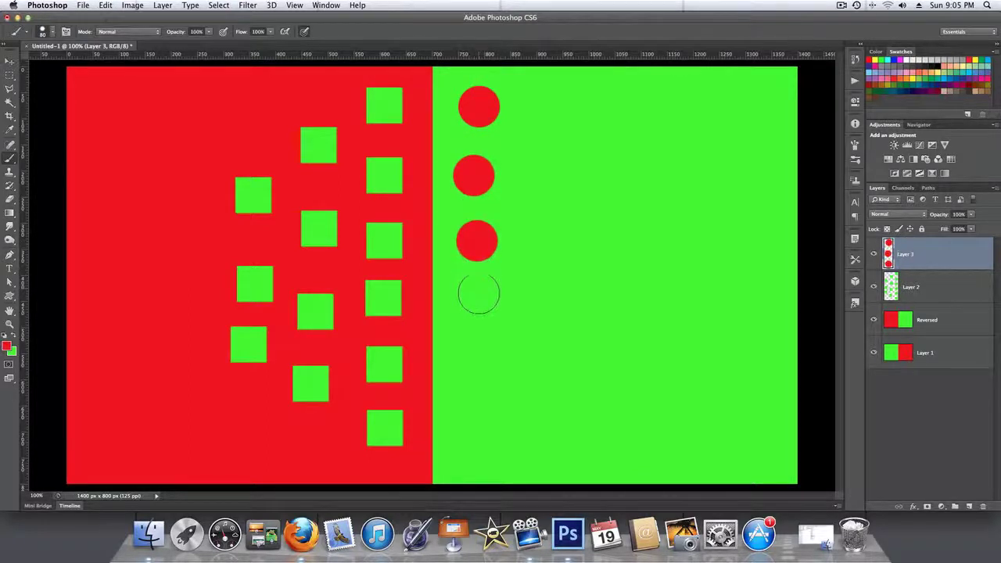
pyautogui.click(480, 292)
pyautogui.click(479, 360)
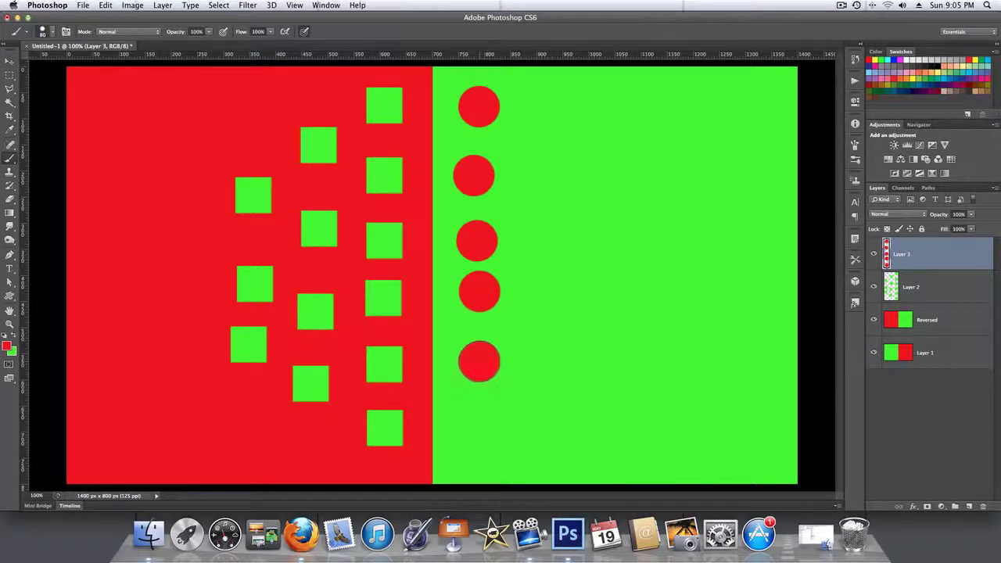
pyautogui.click(475, 421)
# Step: Stamp two more columns of red circles further right on the green half, four in one and three in the outer one
pyautogui.click(549, 146)
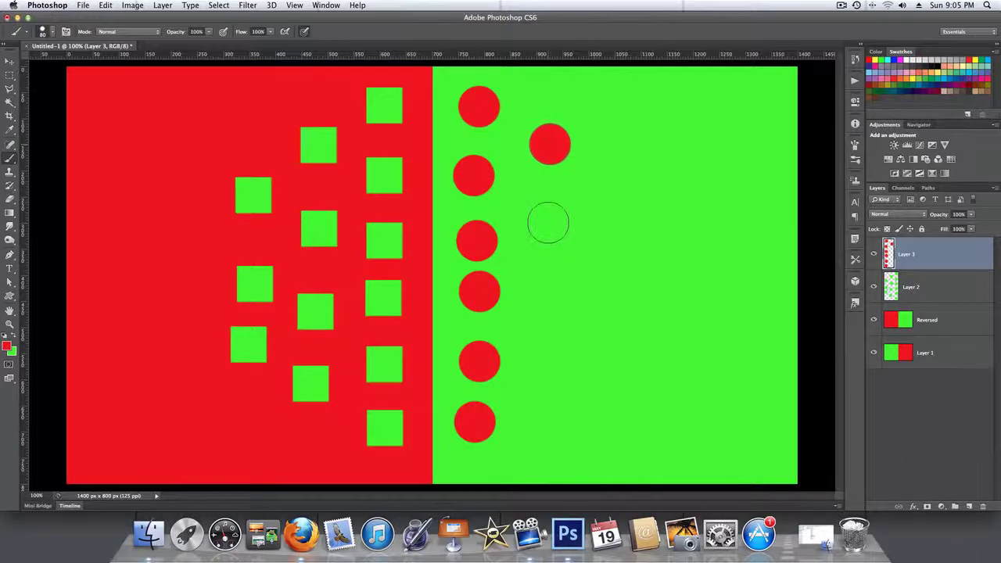
pyautogui.click(554, 214)
pyautogui.click(550, 284)
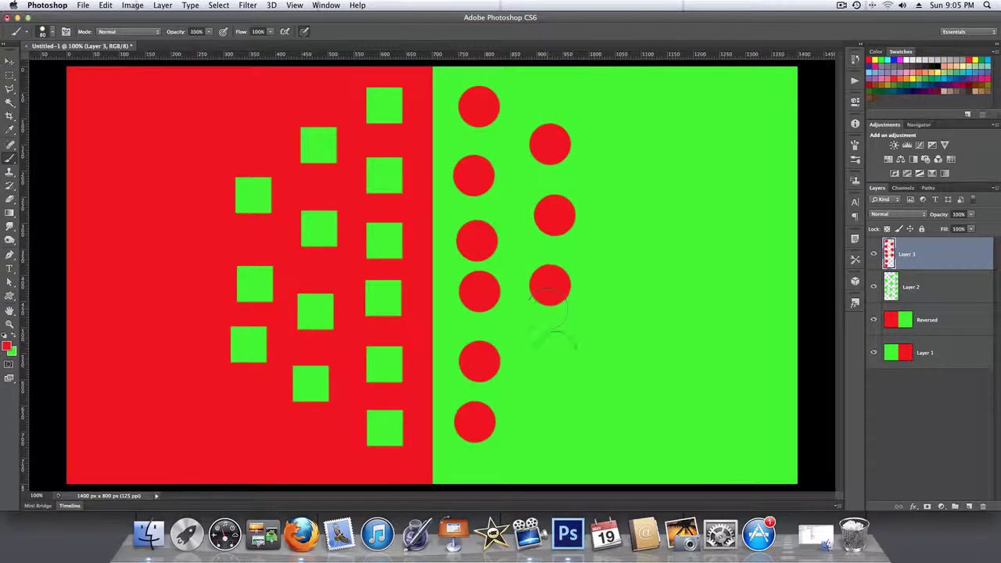
pyautogui.click(549, 368)
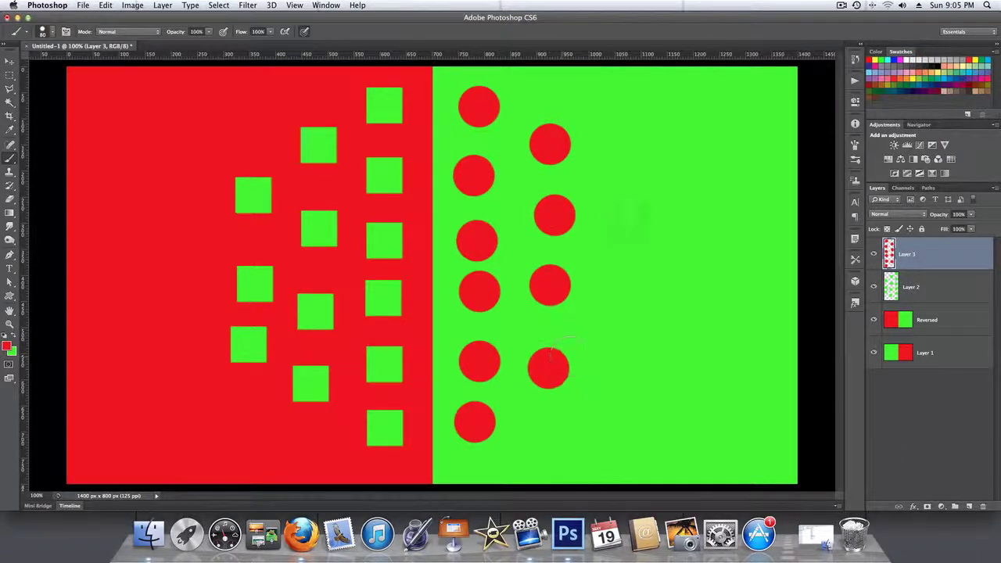
pyautogui.click(615, 183)
pyautogui.click(616, 251)
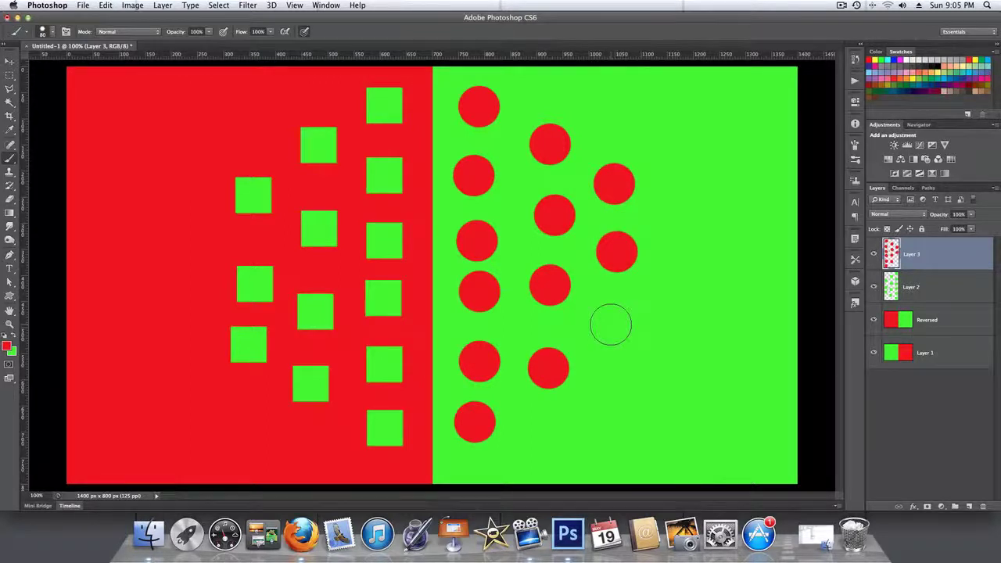
pyautogui.click(615, 332)
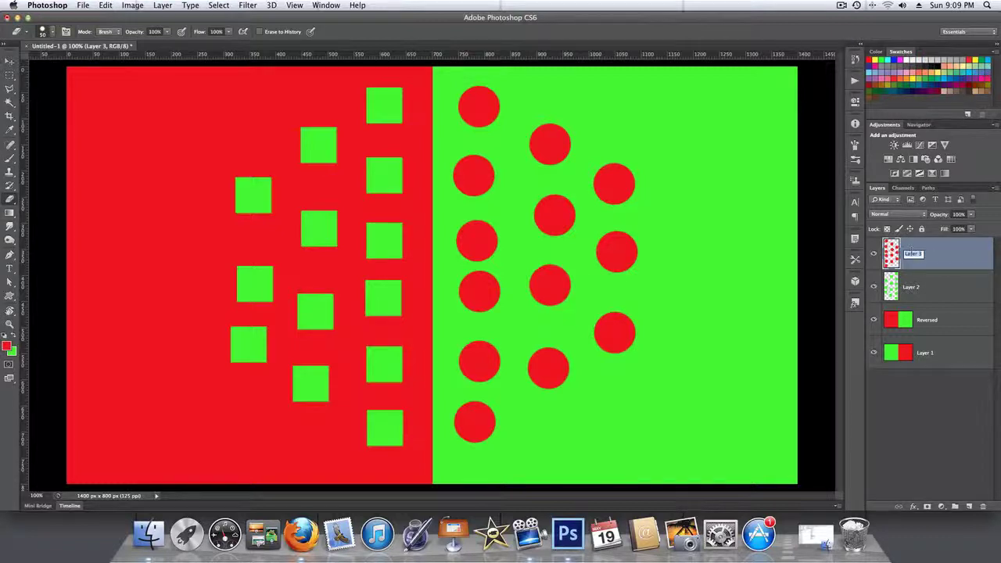
# Step: Rename the layer holding the red circles as "Red circles right"
pyautogui.write('Red c')
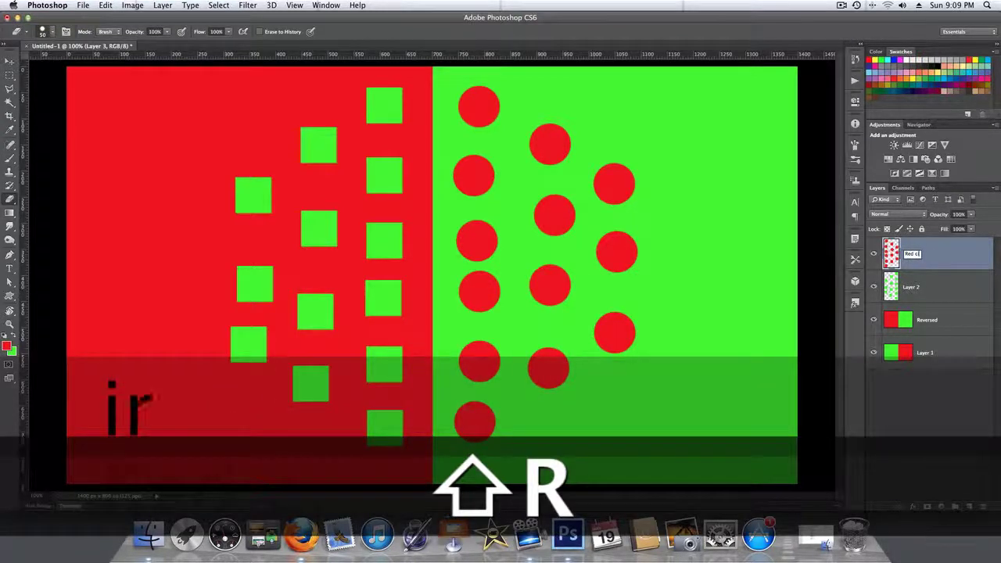
pyautogui.write('ircles right')
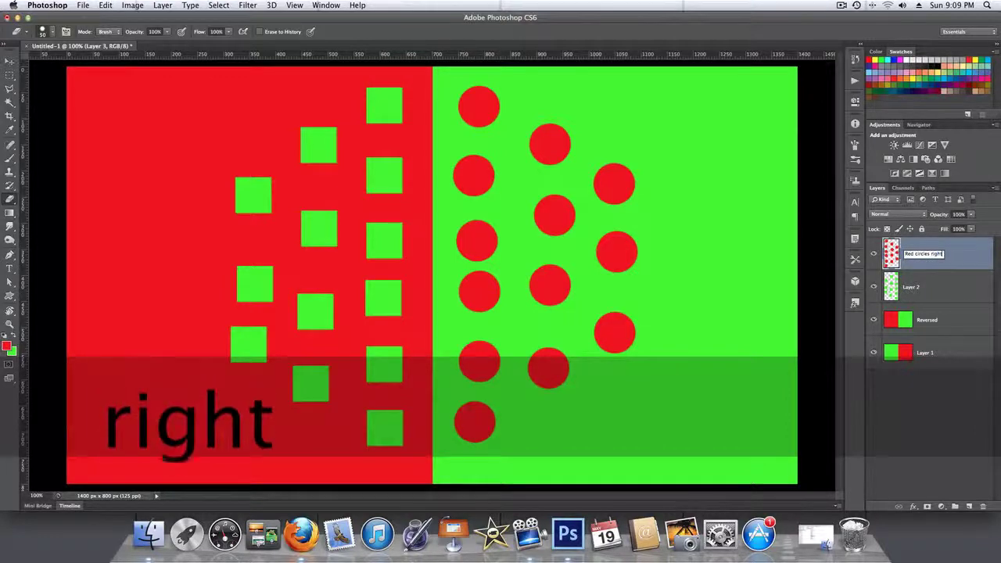
pyautogui.press('Return')
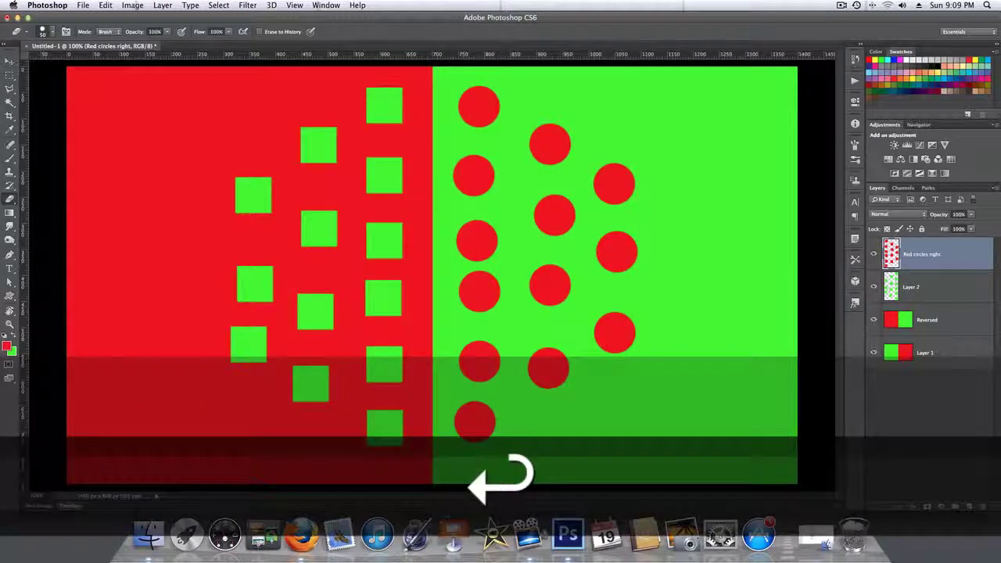
# Step: Rename the layer holding the green squares as "Green squares left"
pyautogui.doubleClick(911, 287)
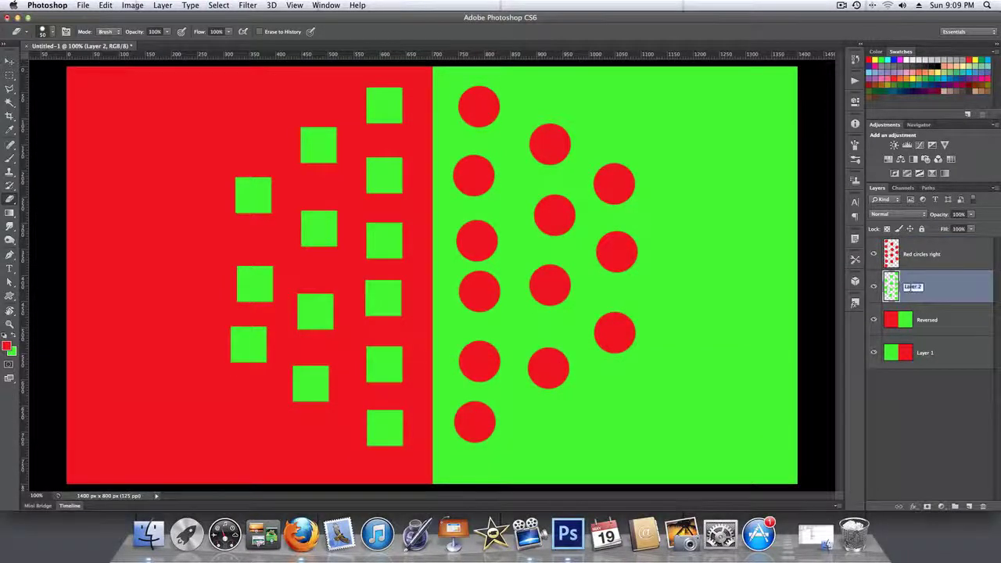
pyautogui.write('Green')
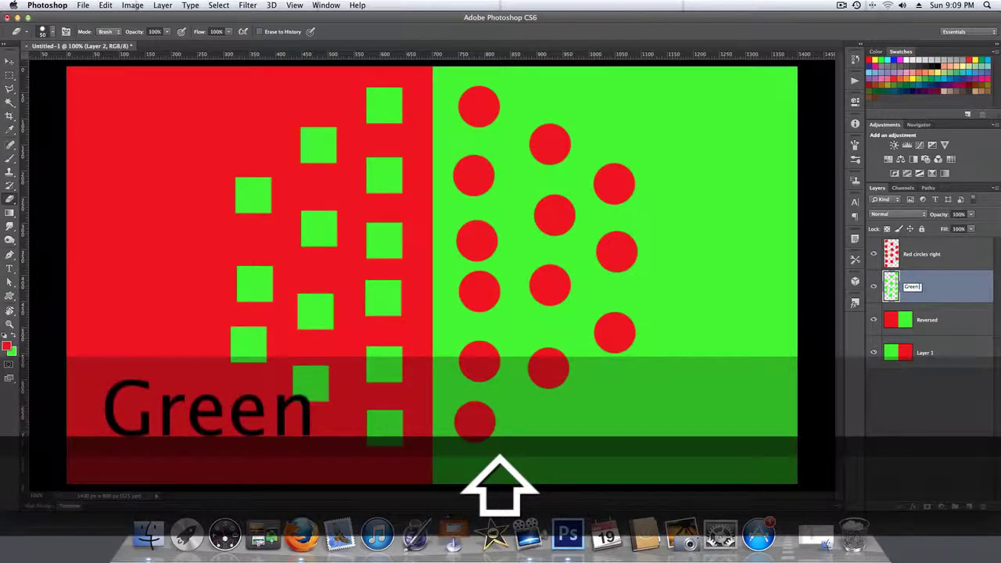
pyautogui.write(' squ')
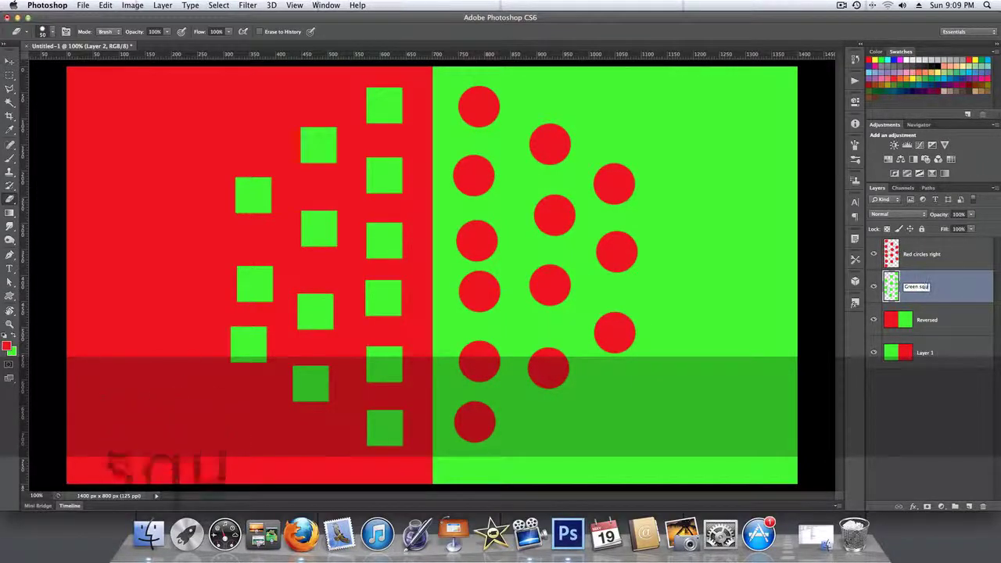
pyautogui.write('ares left')
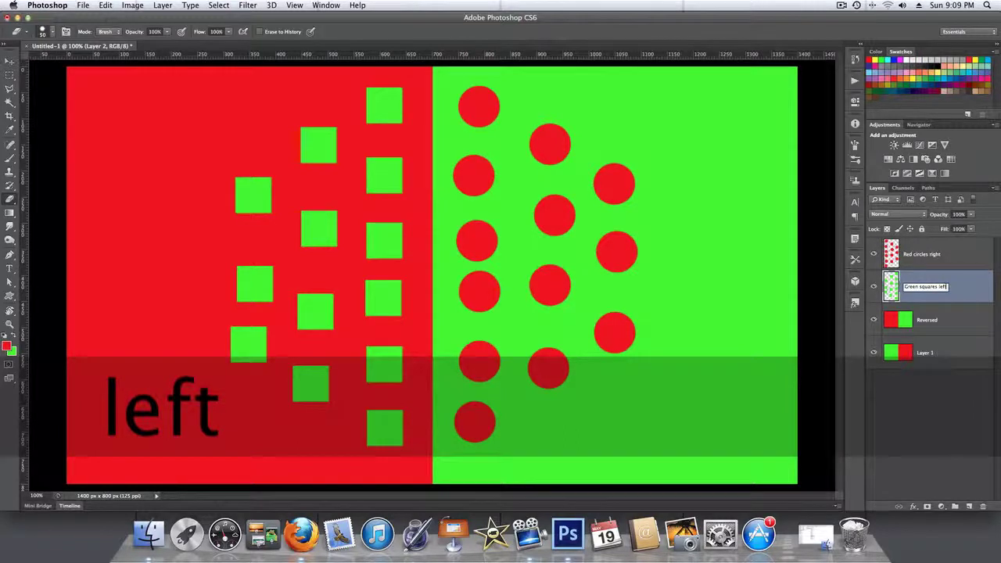
pyautogui.press('Return')
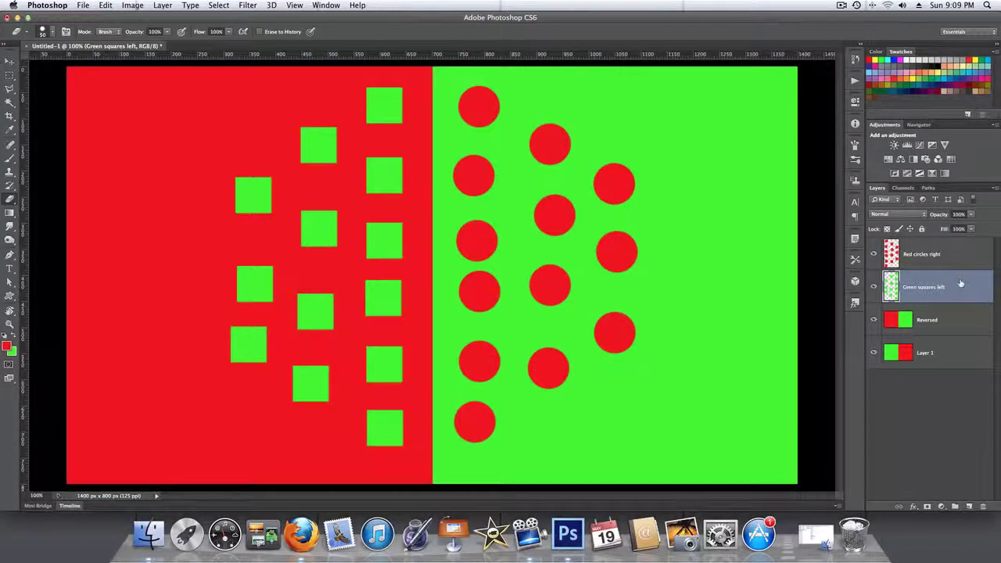
# Step: Duplicate the Red circles right, Green squares left and Reversed layers together and merge the copies into a single layer
pyautogui.click(955, 254)
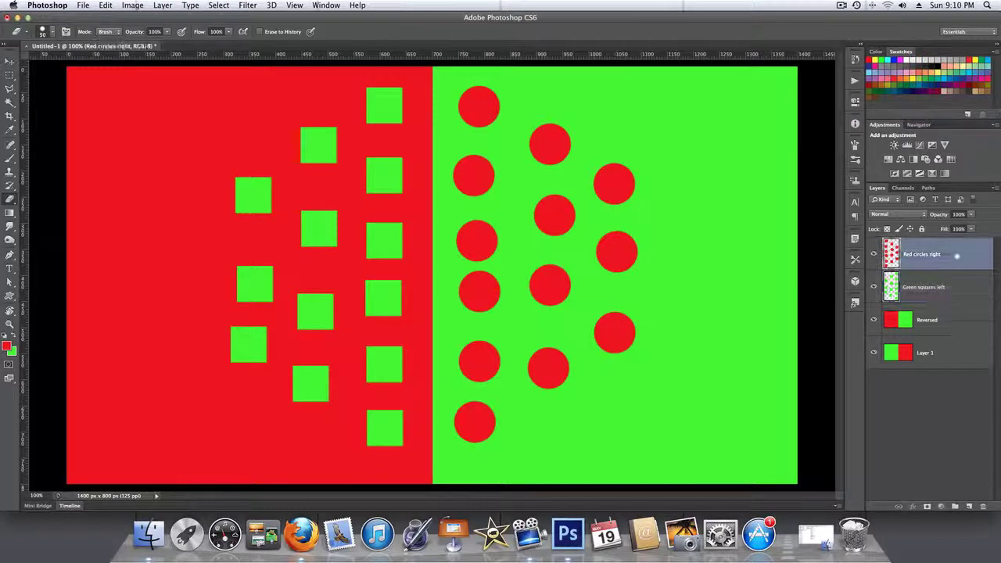
pyautogui.keyDown('shift'); pyautogui.click(969, 317); pyautogui.keyUp('shift')
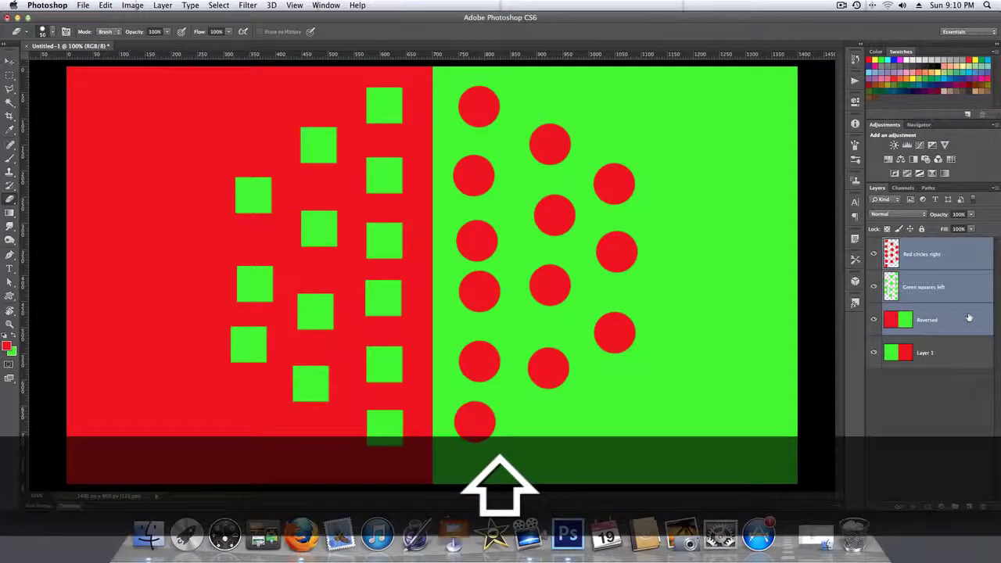
pyautogui.press('super+j')
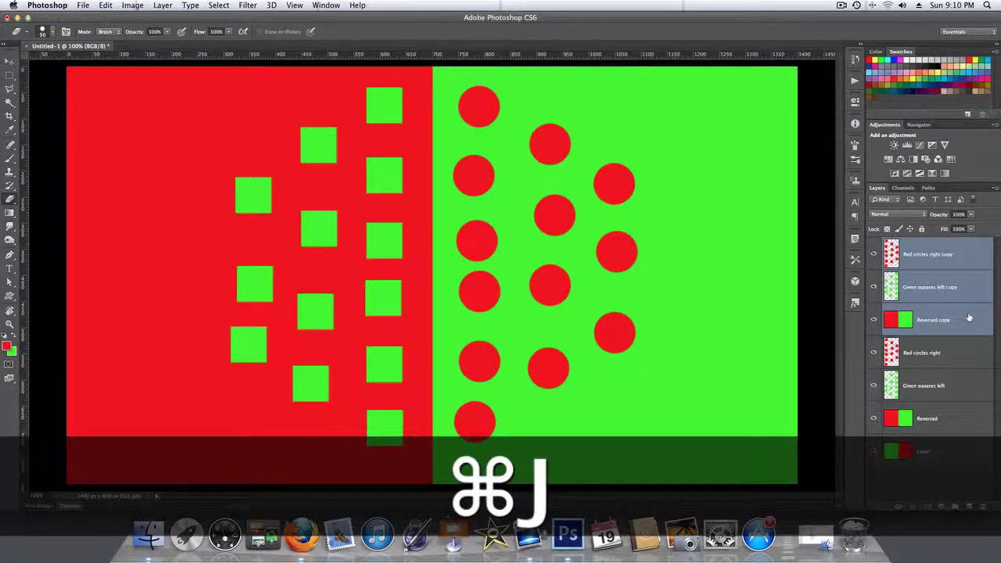
pyautogui.press('super+e')
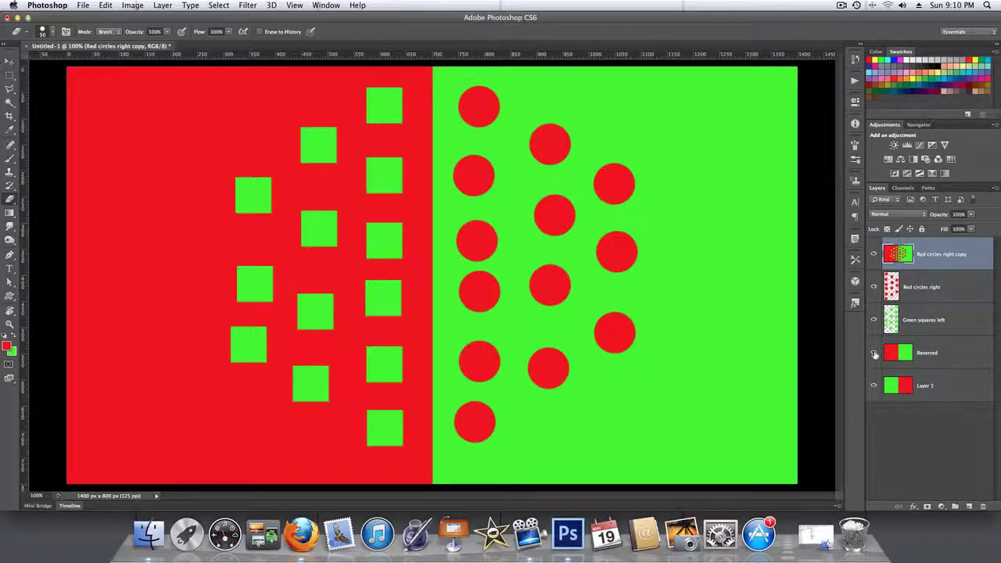
# Step: Hide the merged copy and the Reversed layer, and move Layer 1 above Reversed in the layer stack
pyautogui.click(874, 255)
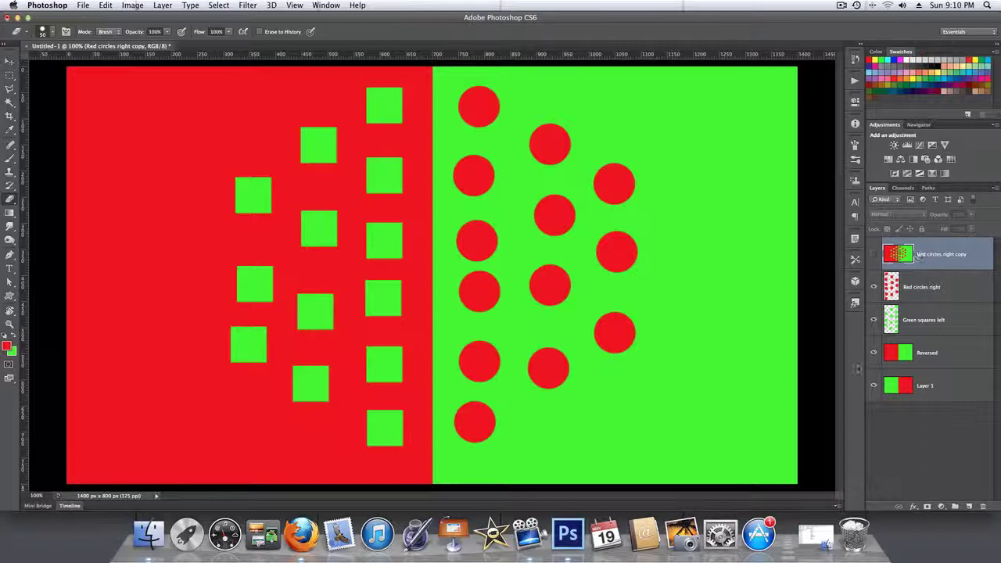
pyautogui.click(874, 353)
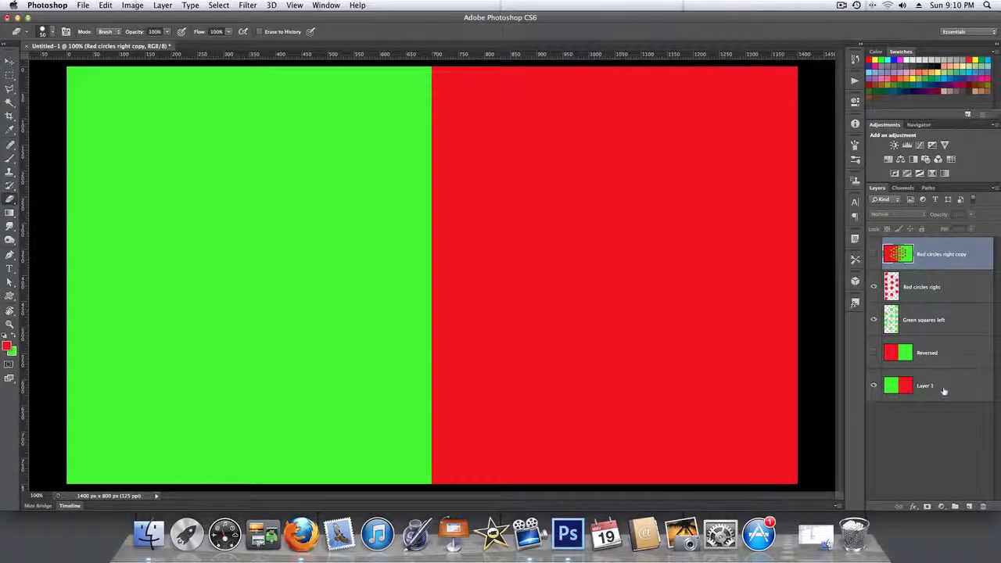
pyautogui.moveTo(944, 391); pyautogui.dragTo(942, 356)
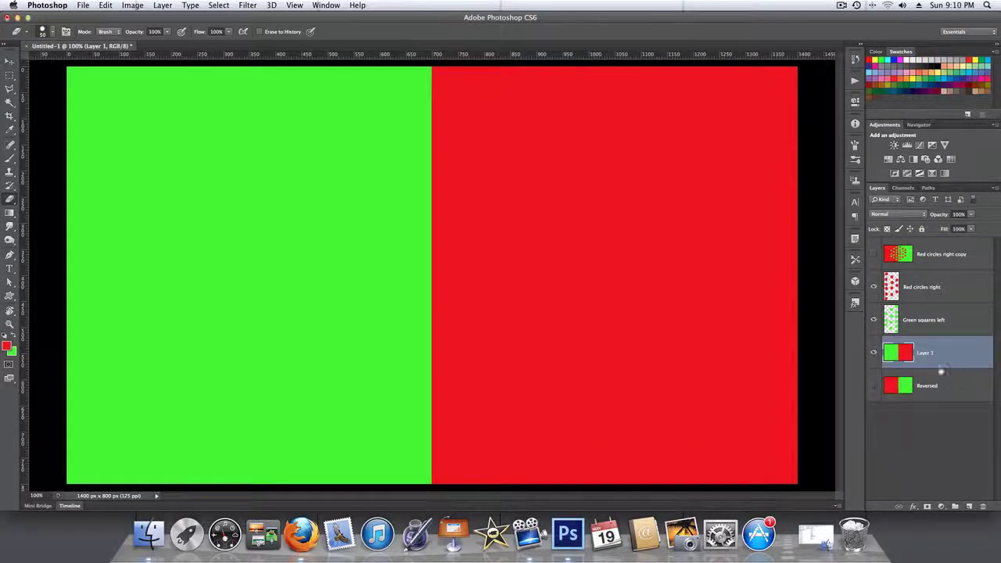
# Step: On a new layer above Green squares left, fill the outlines of those squares with the red foreground colour and deselect
pyautogui.click(941, 327)
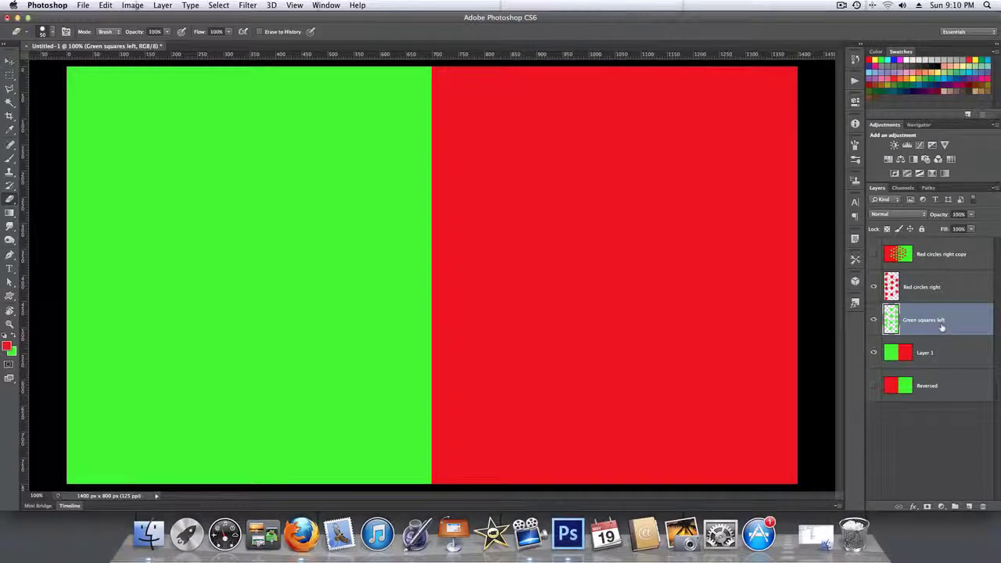
pyautogui.click(968, 507)
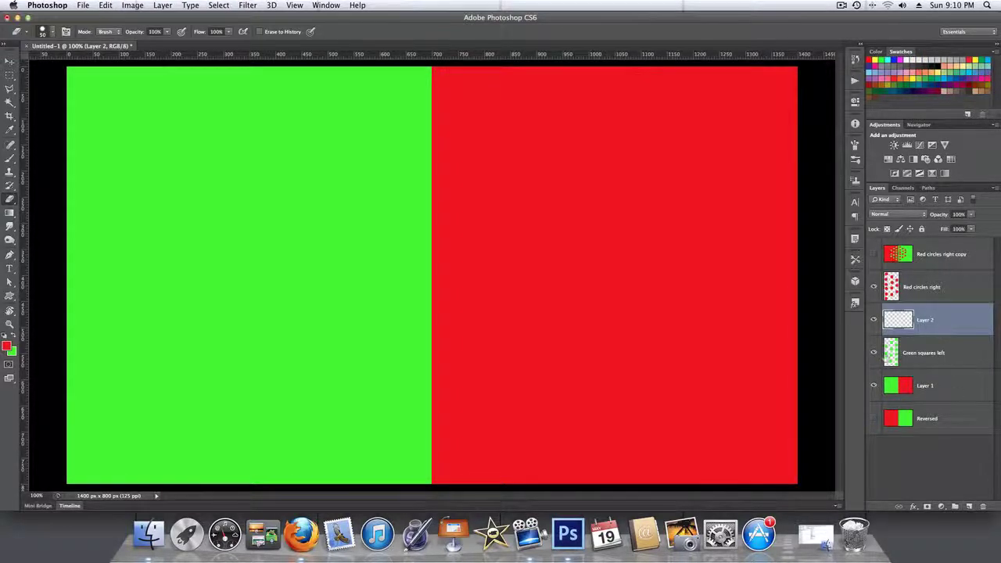
pyautogui.keyDown('super'); pyautogui.click(890, 356); pyautogui.keyUp('super')
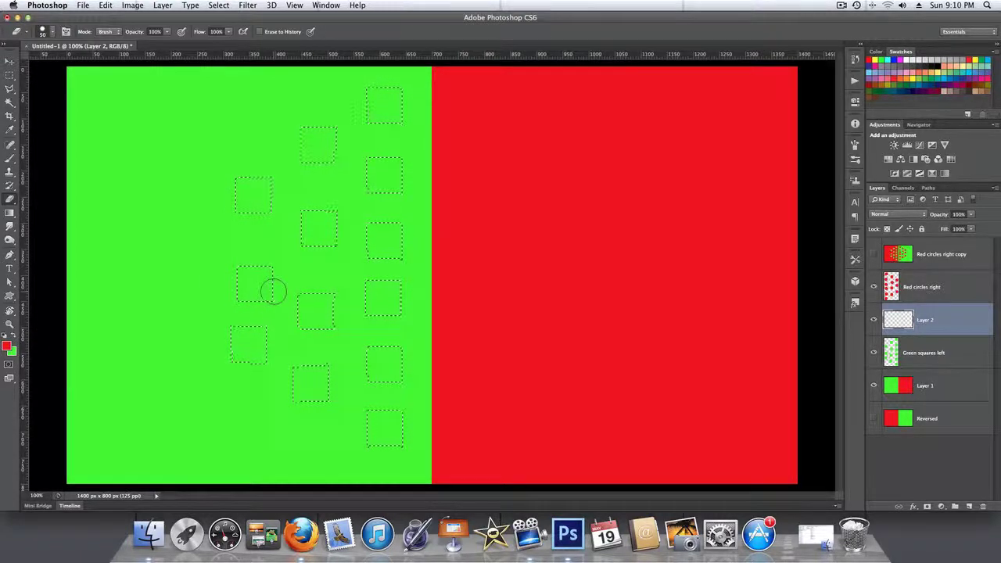
pyautogui.hotkey('alt', 'BackSpace')
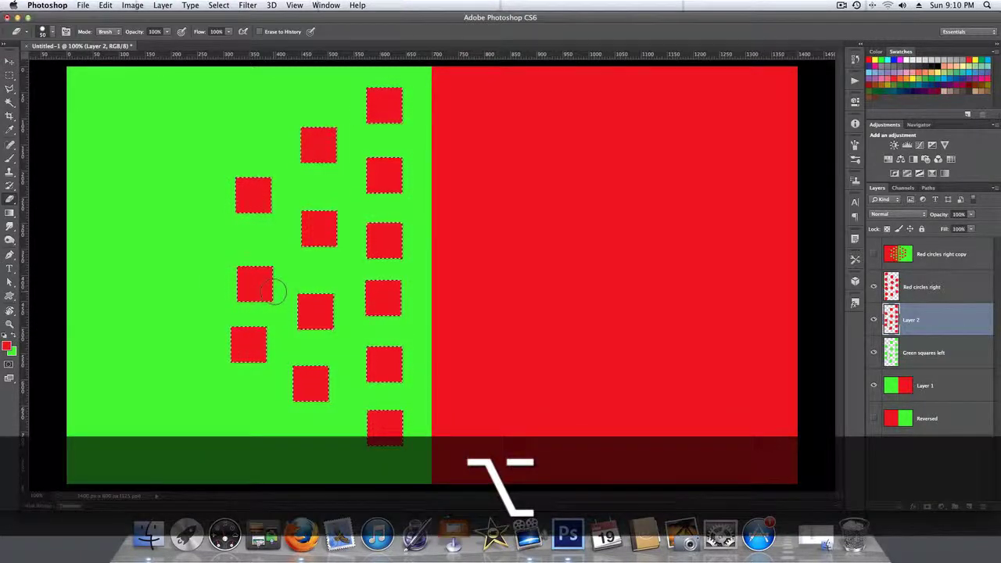
pyautogui.press('super+d')
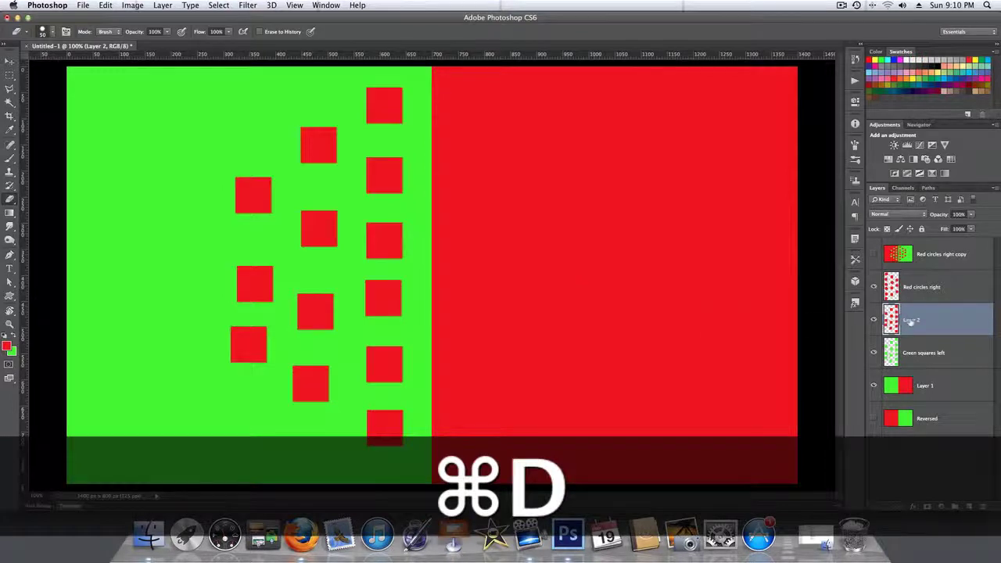
# Step: Rename the new layer of red squares as "Red squares left"
pyautogui.doubleClick(910, 321)
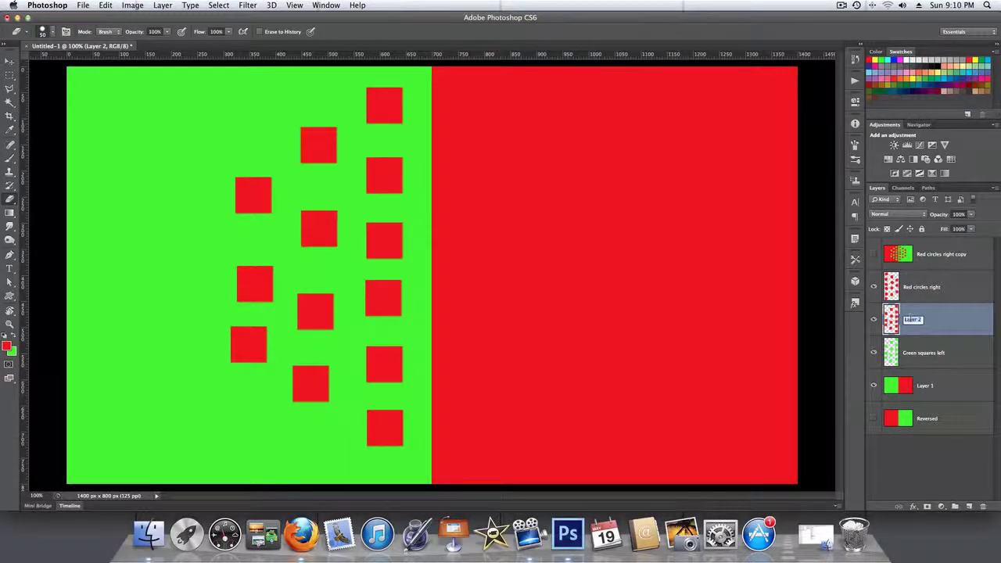
pyautogui.write('Red')
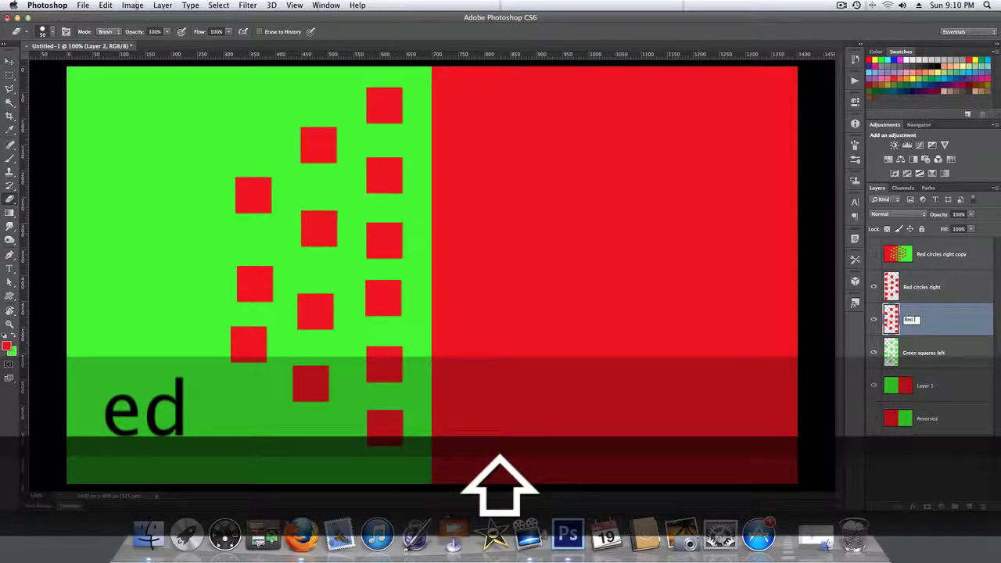
pyautogui.write(' squ')
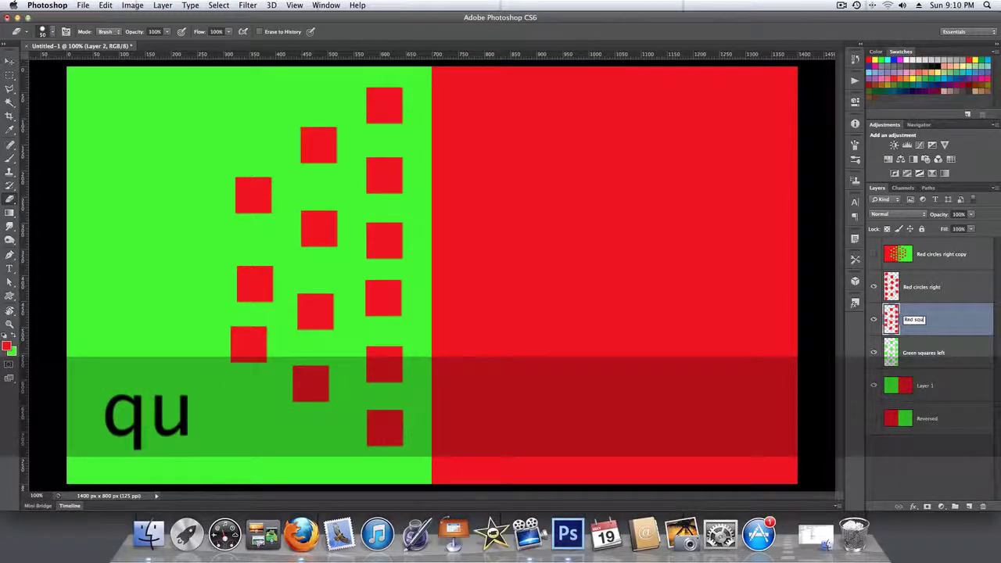
pyautogui.write('ares')
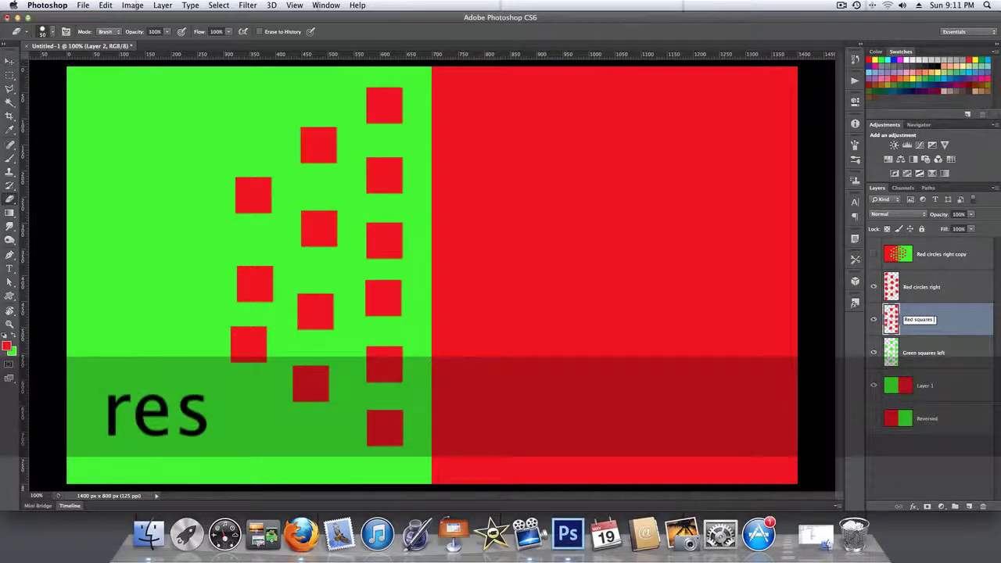
pyautogui.write(' left')
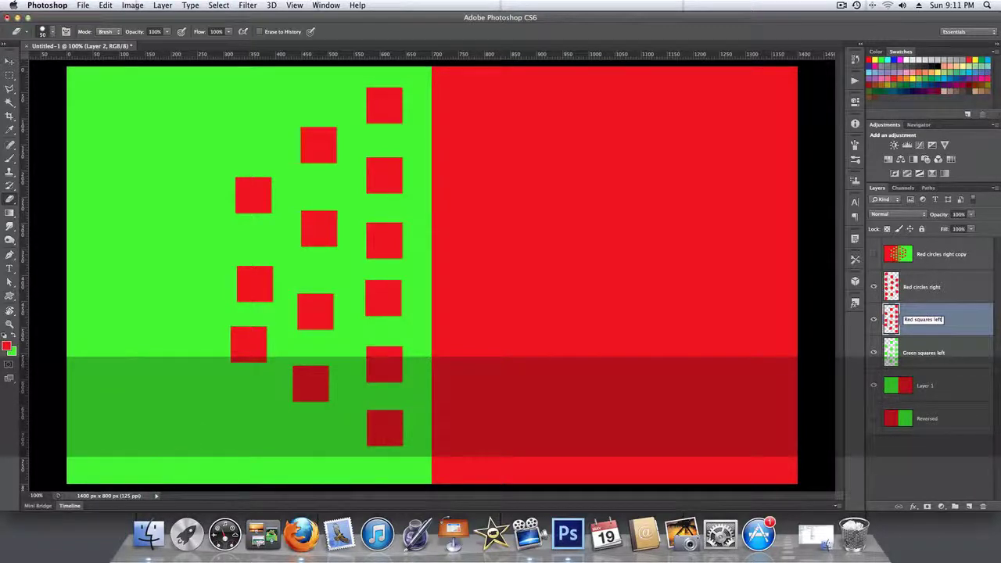
pyautogui.press('Return')
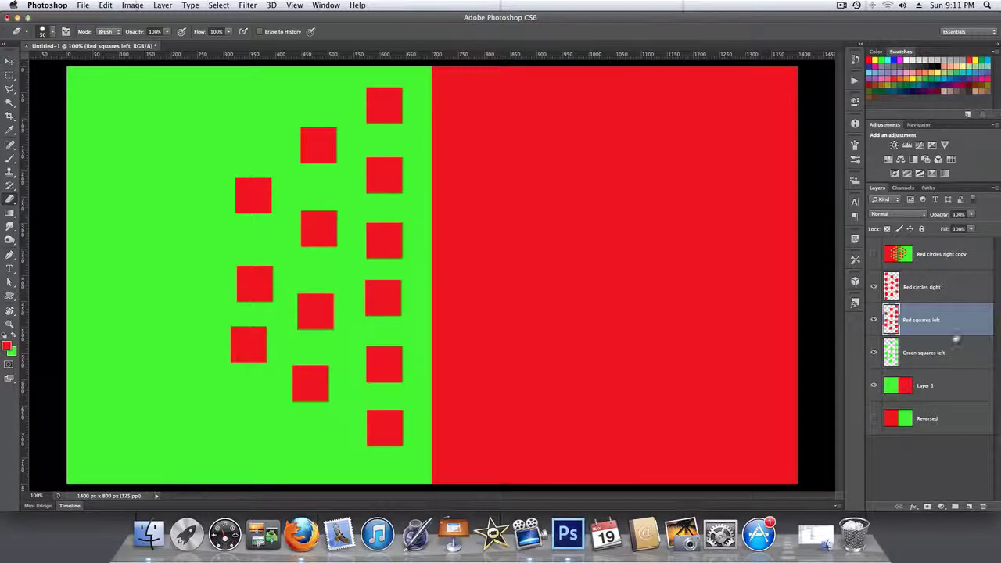
# Step: On a new layer above Red circles right, fill the outlines of those circles with green as foreground colour and deselect
pyautogui.click(957, 294)
pyautogui.click(967, 507)
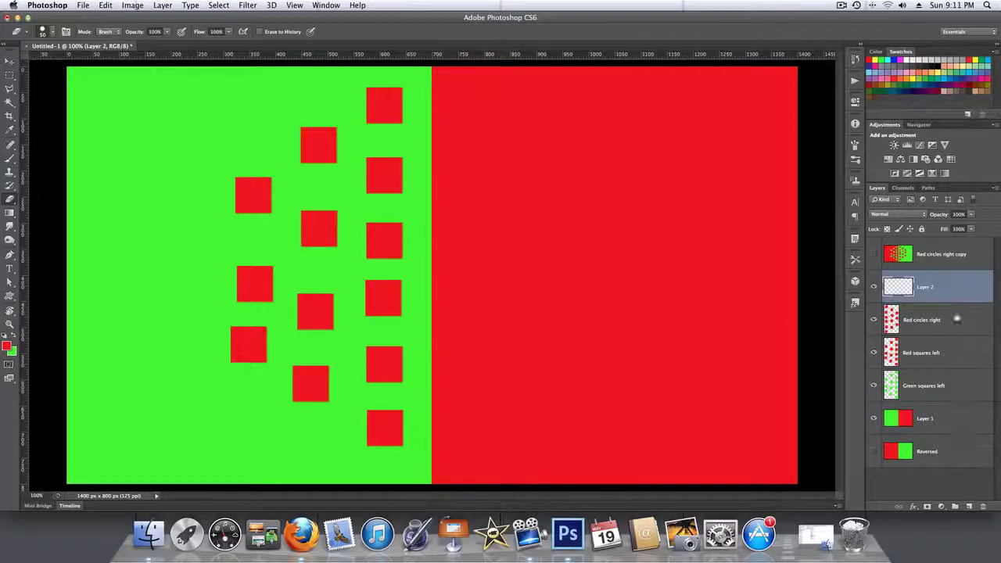
pyautogui.keyDown('super'); pyautogui.click(891, 322); pyautogui.keyUp('super')
pyautogui.press('x')
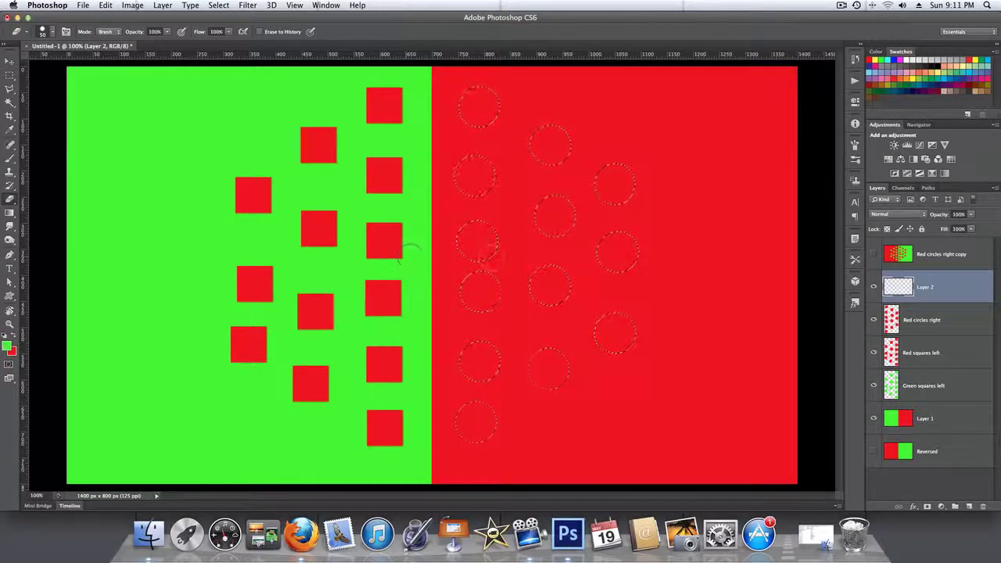
pyautogui.hotkey('alt', 'BackSpace')
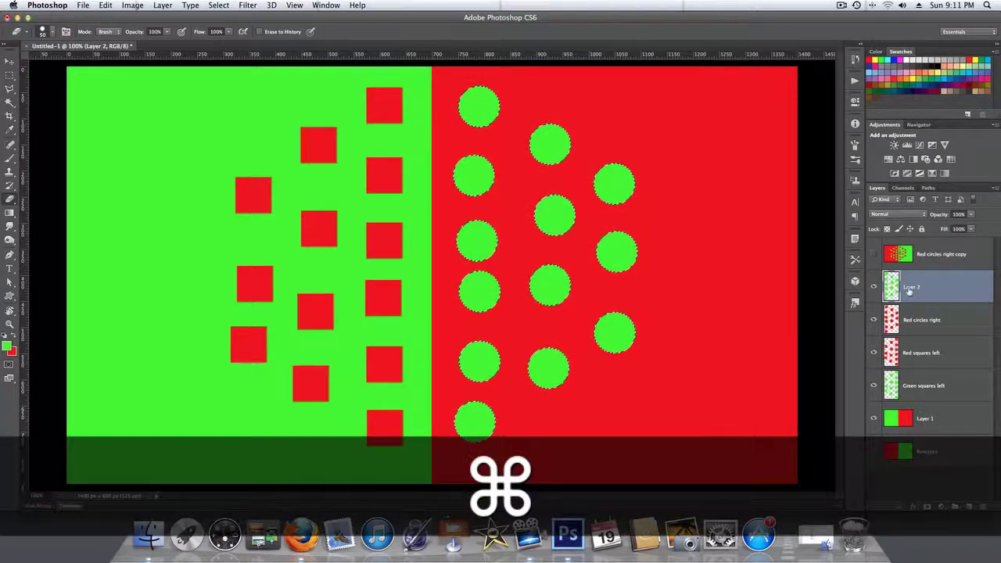
pyautogui.press('super+d')
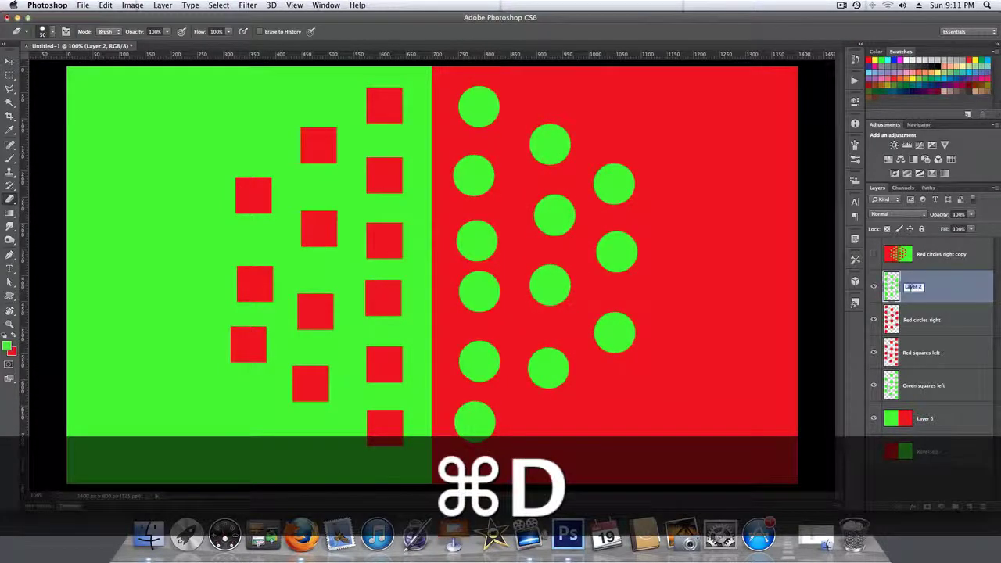
# Step: Rename the new layer of green circles as "Green circles right"
pyautogui.write('Gre')
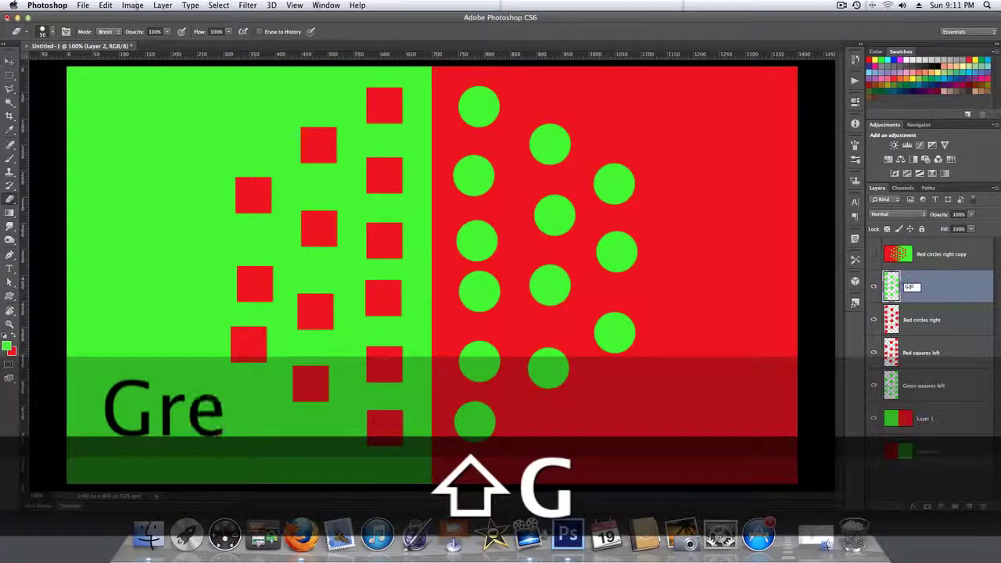
pyautogui.write('en circles')
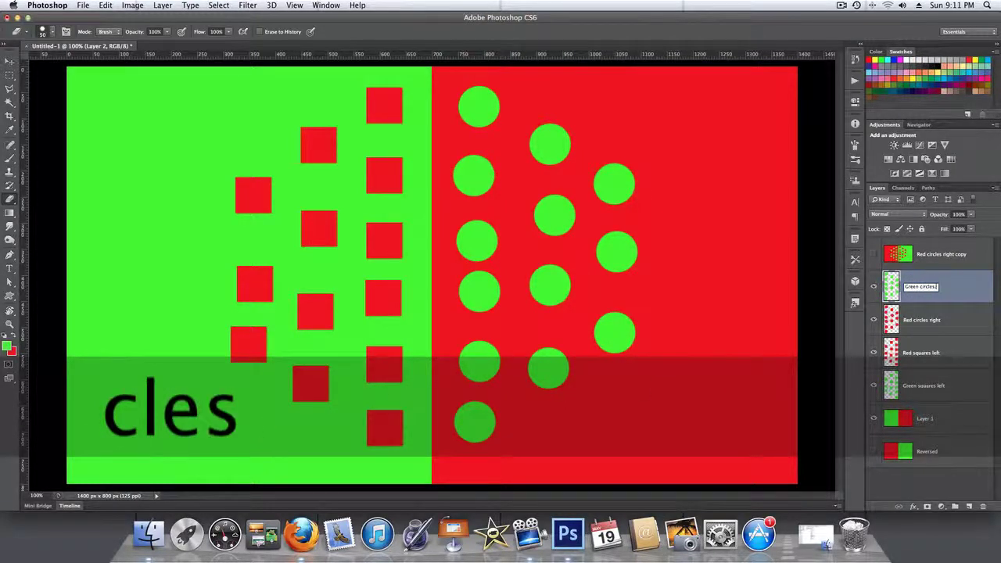
pyautogui.write(' right')
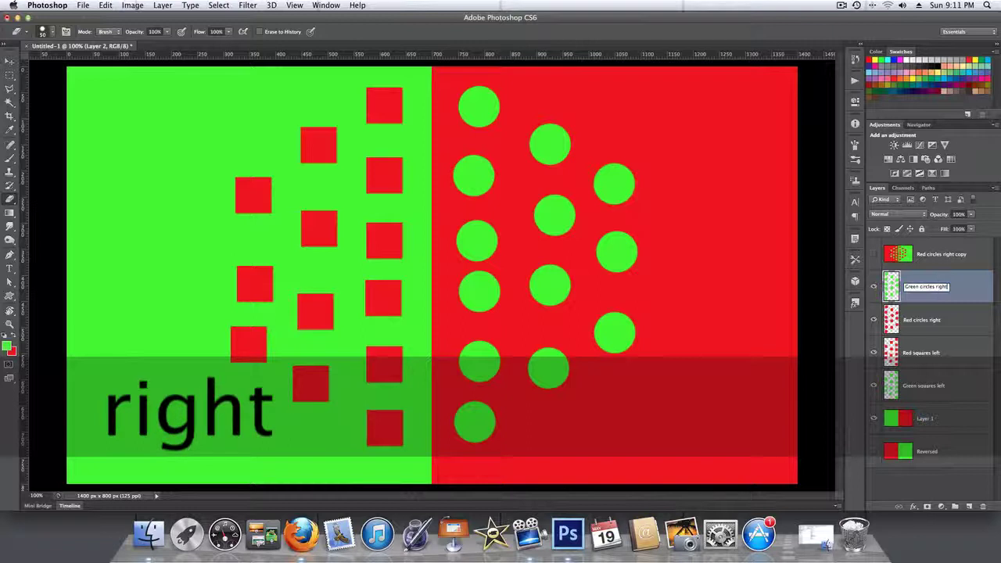
pyautogui.press('Return')
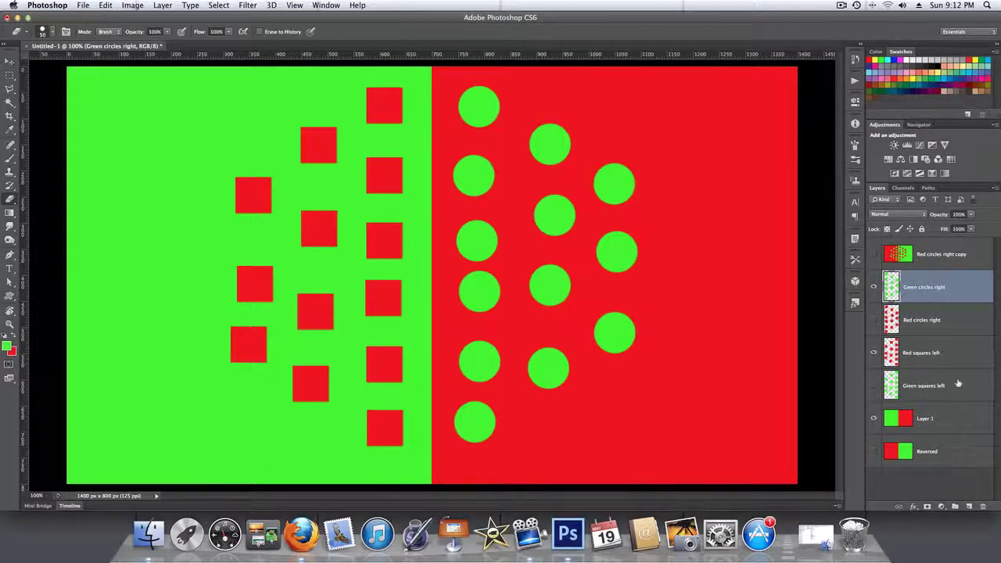
# Step: Reorder the layers so that Red squares left sits directly above Layer 1 and Green circles right directly above Red squares left
pyautogui.moveTo(950, 354); pyautogui.dragTo(948, 402)
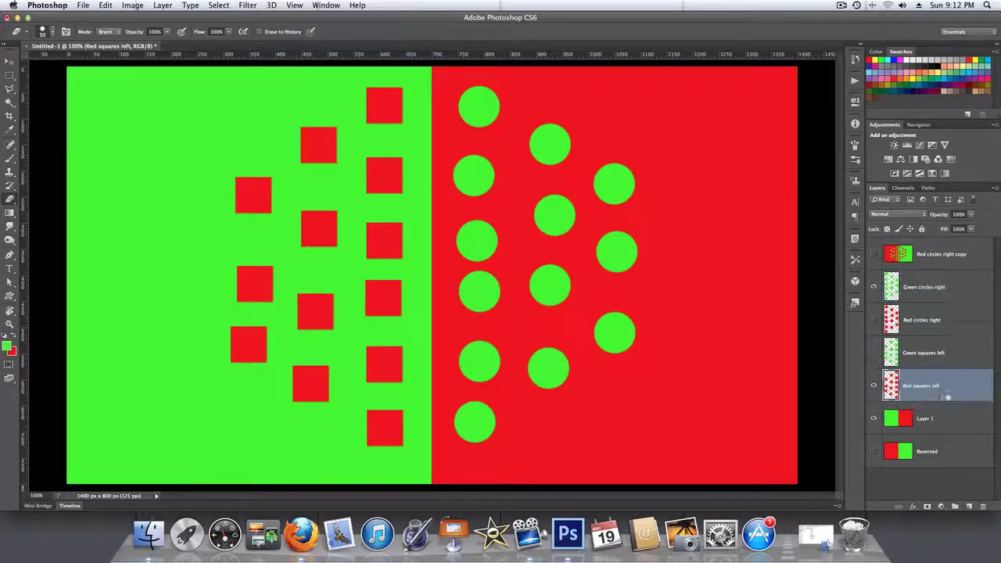
pyautogui.click(954, 286)
pyautogui.moveTo(954, 287); pyautogui.dragTo(942, 353)
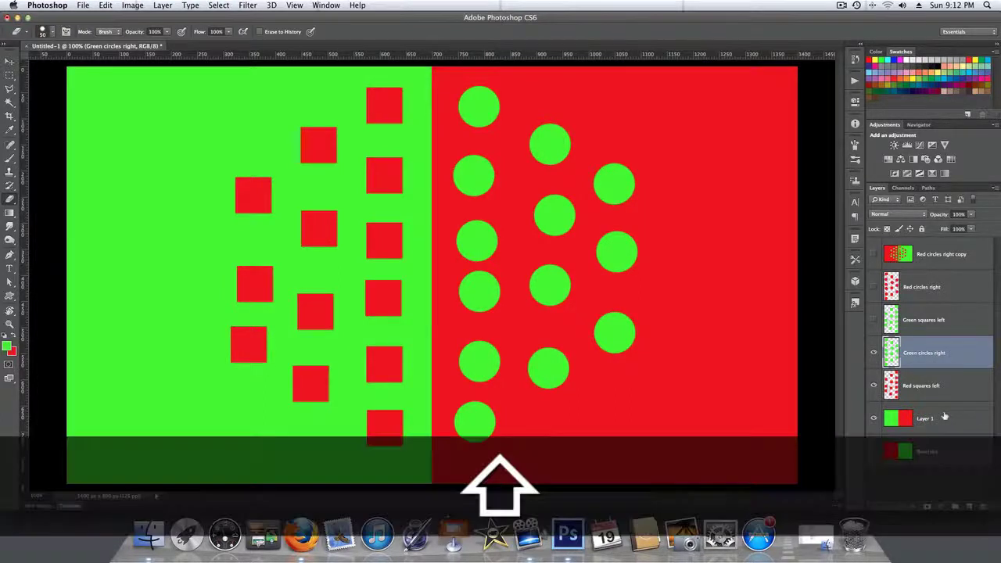
# Step: Duplicate the Green circles right, Red squares left and Layer 1 layers together and merge the copies into a single layer
pyautogui.keyDown('shift'); pyautogui.click(945, 417); pyautogui.keyUp('shift')
pyautogui.press('super+j')
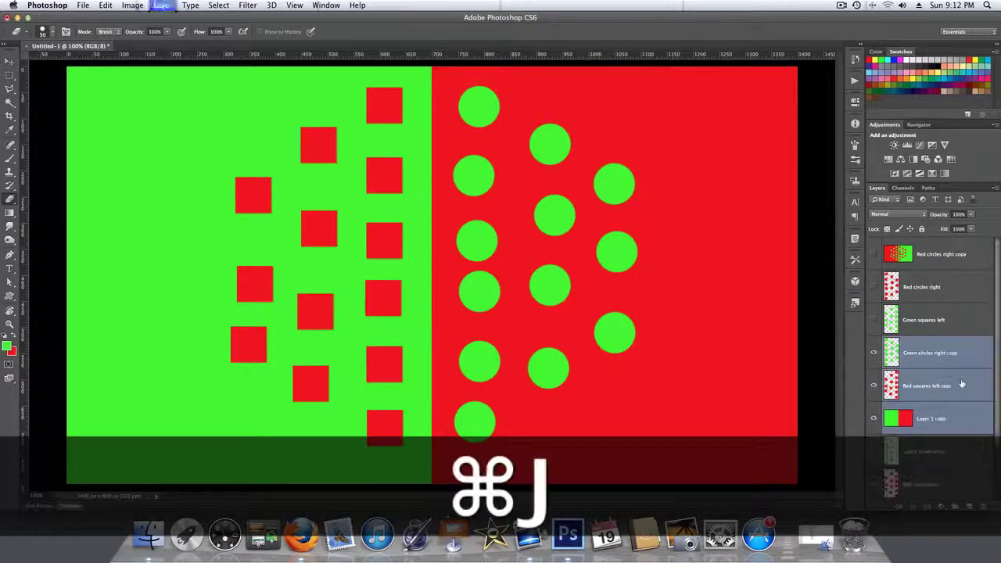
pyautogui.press('super+e')
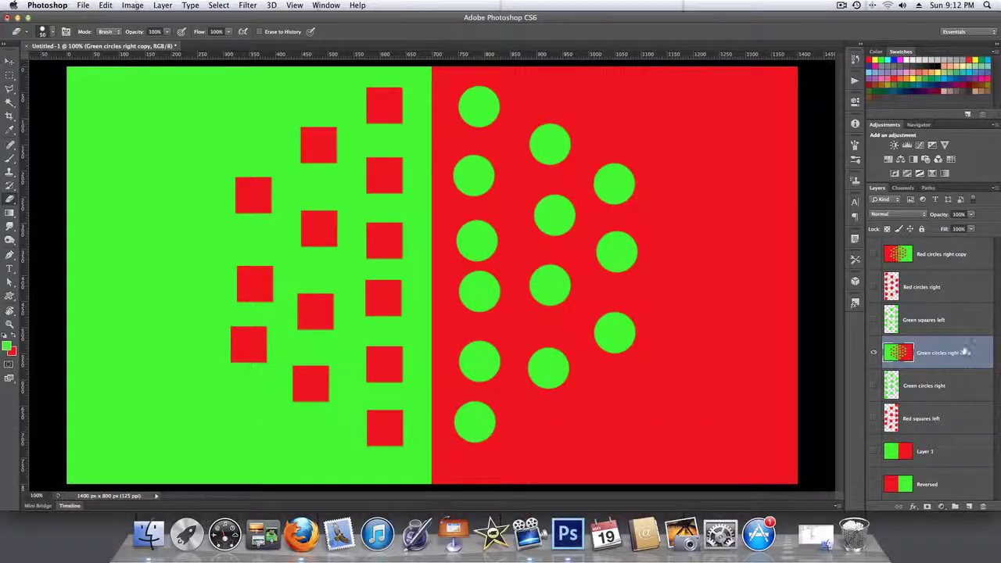
# Step: Move the Green circles right copy layer directly below Red circles right copy and add a new empty layer between them
pyautogui.moveTo(964, 351); pyautogui.dragTo(965, 274)
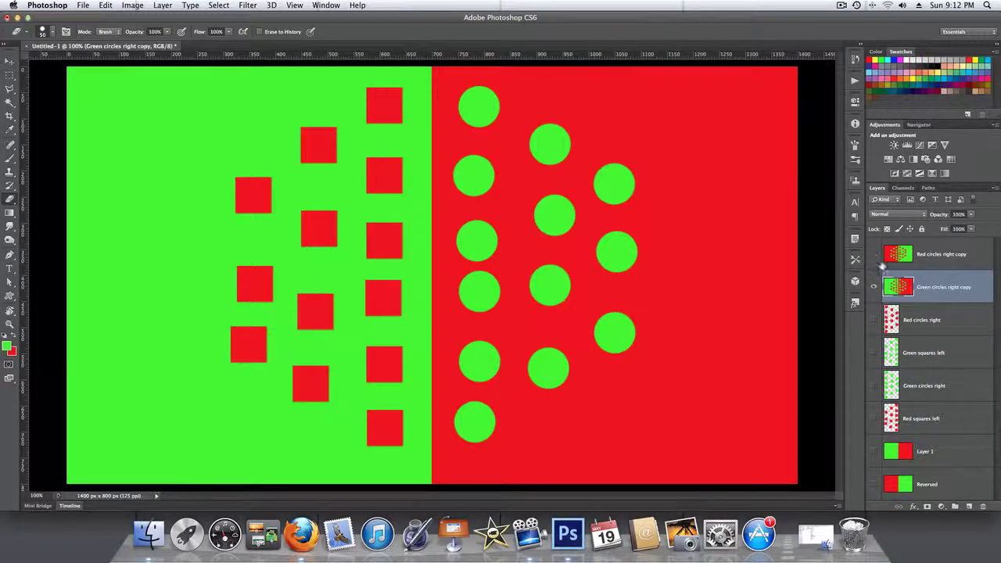
pyautogui.click(969, 507)
# Step: Select a large circle about 470 px wide around the canvas centre on Layer 2, fill it with red as foreground colour, and deselect
pyautogui.click(11, 75)
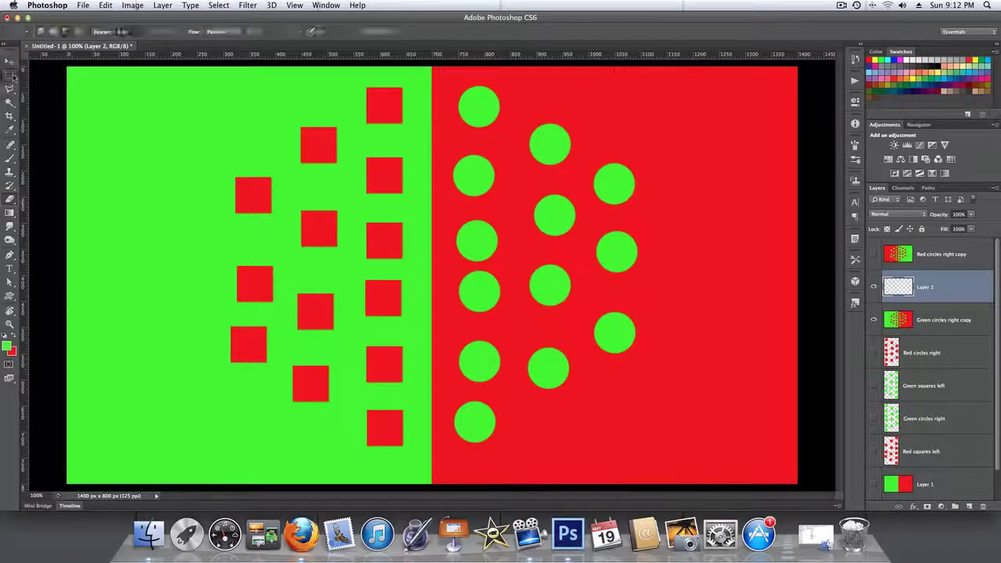
pyautogui.click(49, 82)
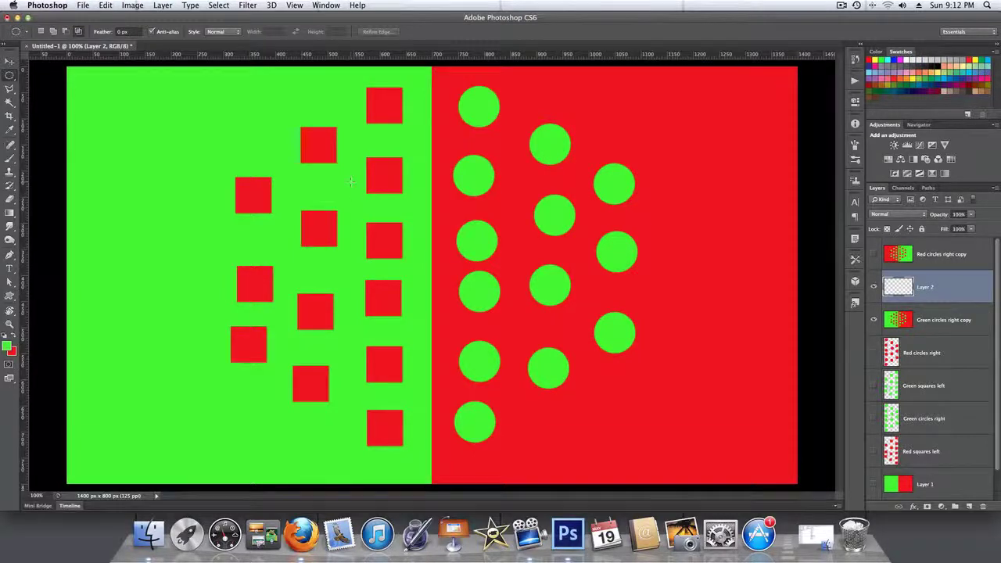
pyautogui.moveTo(351, 182); pyautogui.dragTo(564, 377)
pyautogui.press('space')
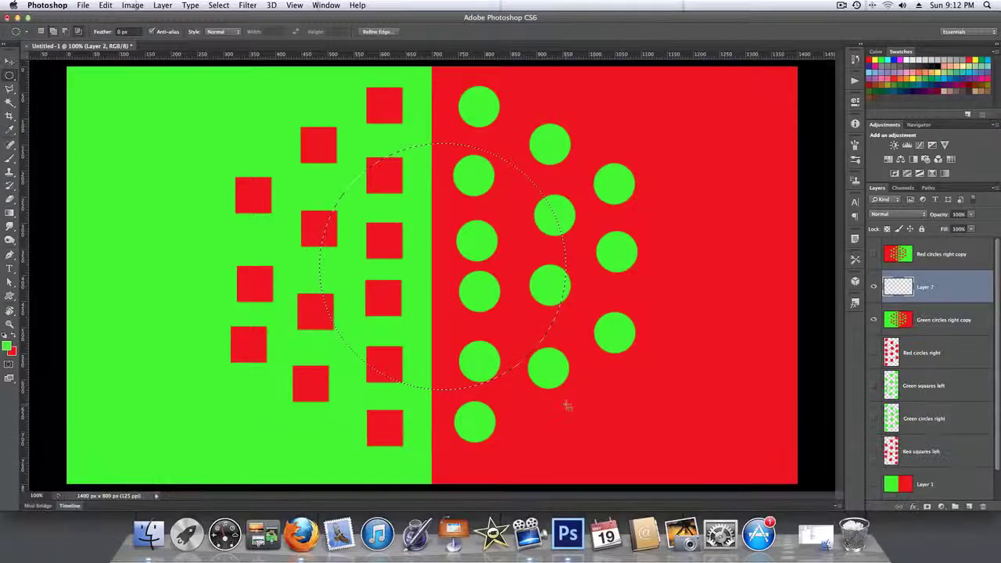
pyautogui.click(16, 336)
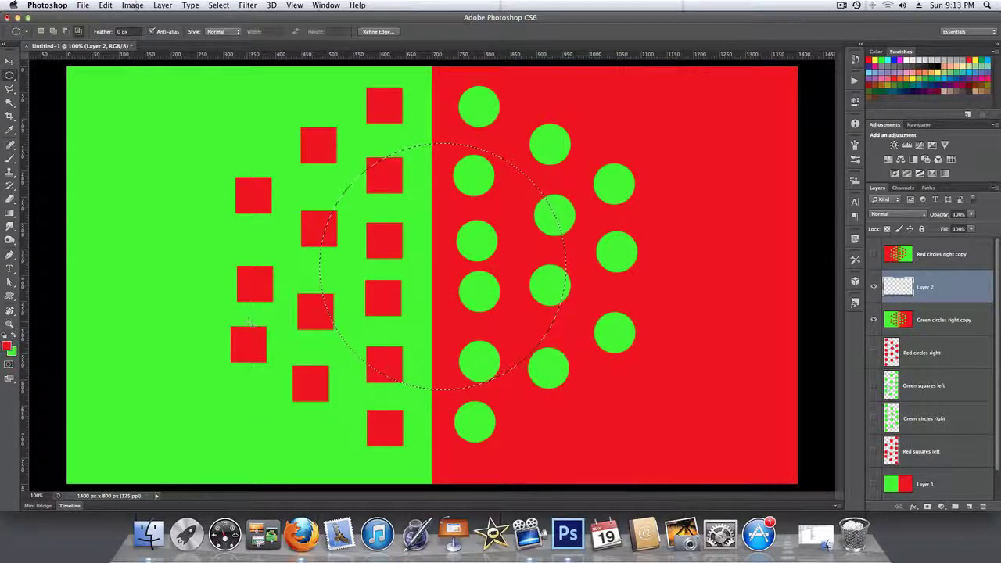
pyautogui.hotkey('alt', 'BackSpace')
pyautogui.press('super+d')
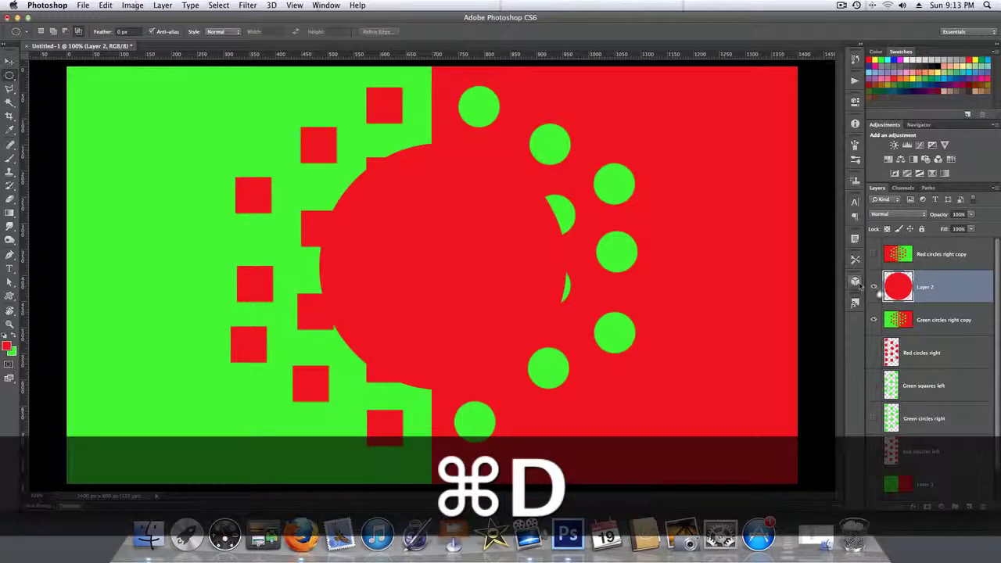
# Step: Show the Red circles right copy layer and clip it to the red circle on Layer 2 with a clipping mask
pyautogui.click(874, 254)
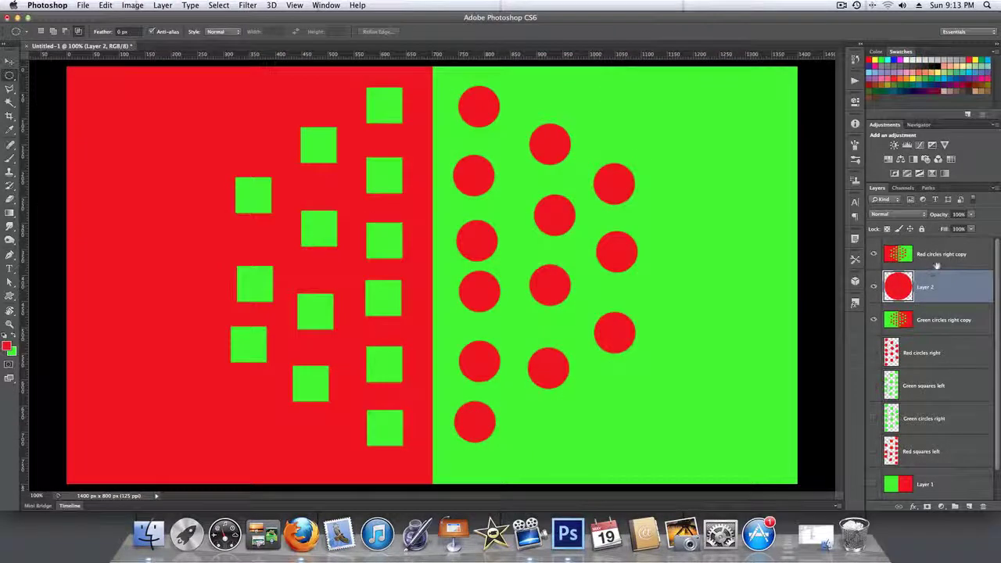
pyautogui.press('alt')
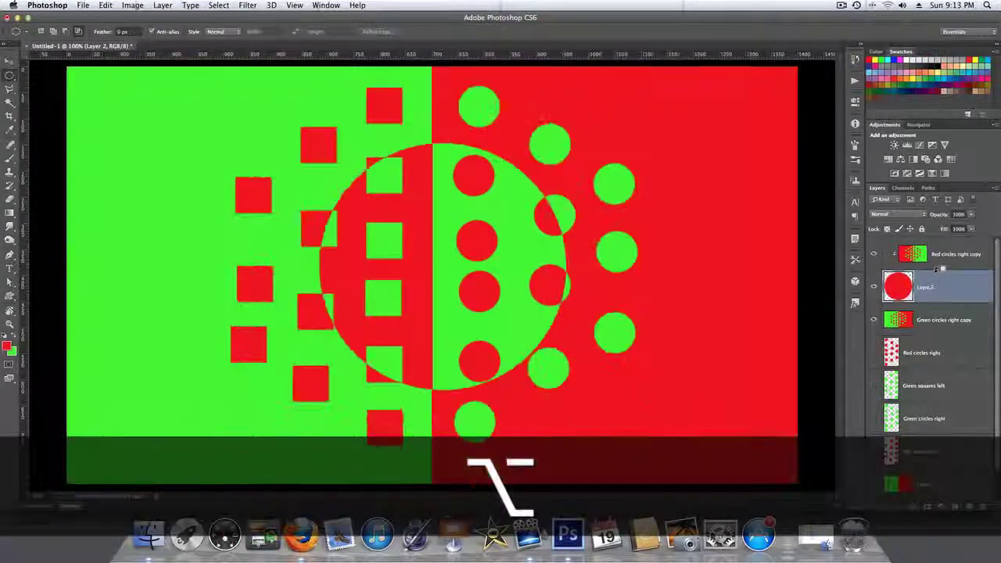
pyautogui.keyDown('alt'); pyautogui.click(940, 266); pyautogui.keyUp('alt')
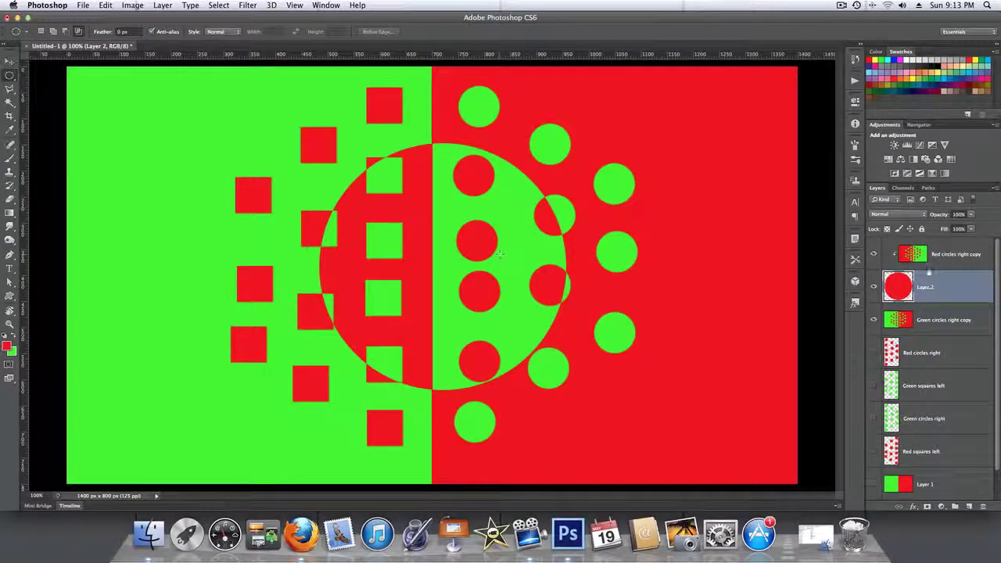
# Step: Link the Red circles right copy and Green circles right copy layers together
pyautogui.click(976, 248)
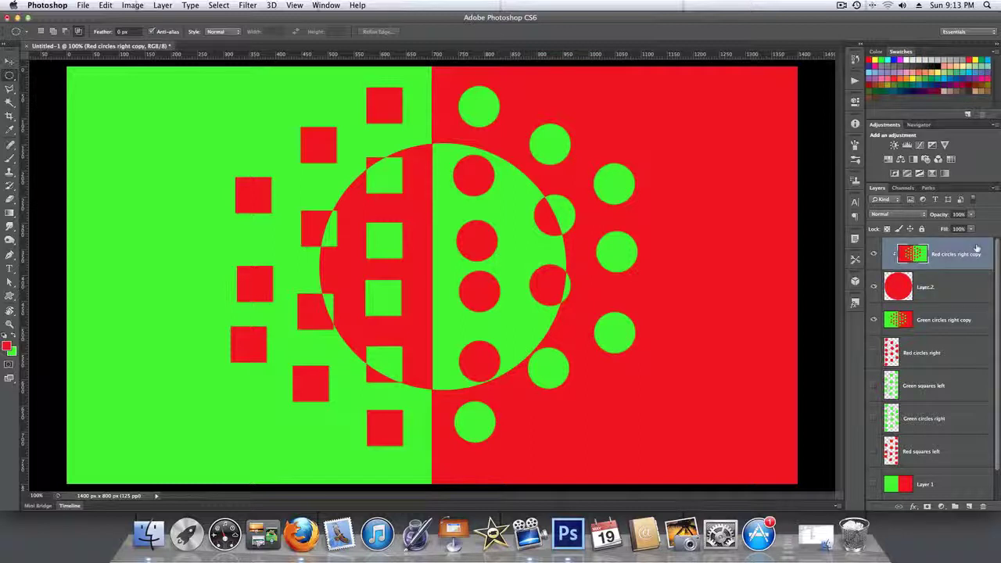
pyautogui.keyDown('super'); pyautogui.click(976, 327); pyautogui.keyUp('super')
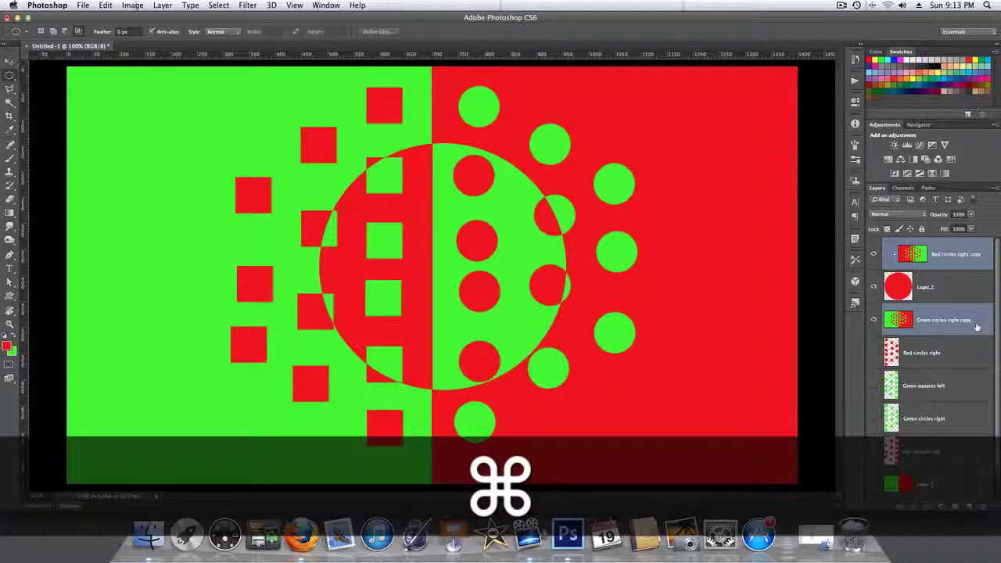
pyautogui.click(899, 506)
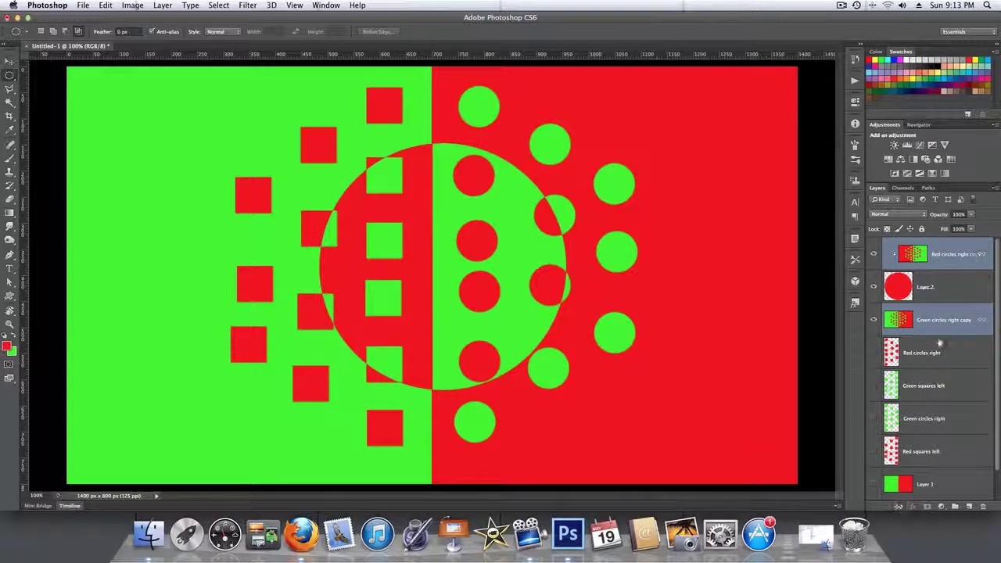
# Step: Move the circle on Layer 2 slightly left and down across the split image with the Move tool
pyautogui.click(939, 290)
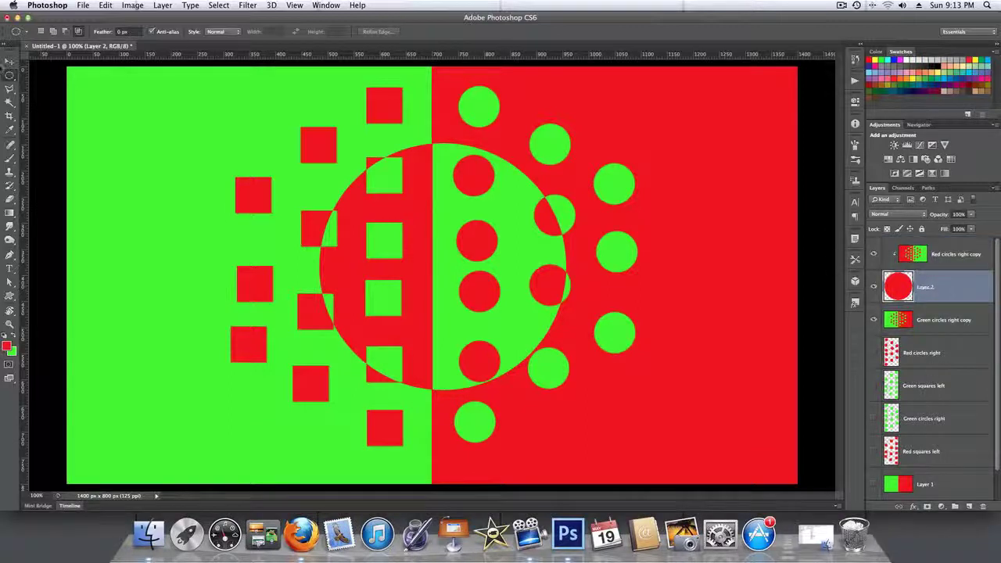
pyautogui.click(9, 62)
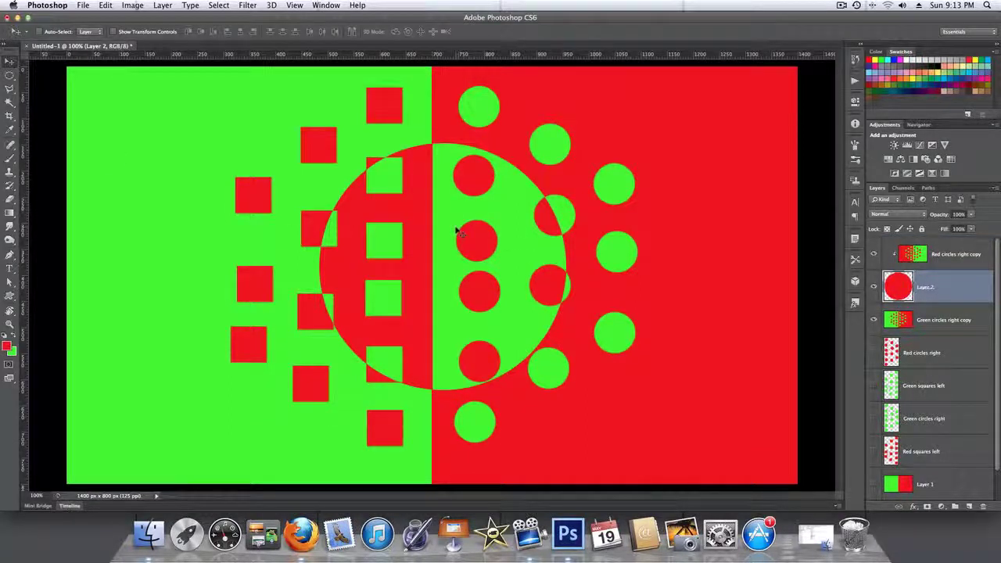
pyautogui.moveTo(458, 226)
pyautogui.mouseDown()
pyautogui.moveTo(363, 212)
pyautogui.moveTo(460, 283)
pyautogui.moveTo(530, 210)
pyautogui.moveTo(355, 184)
pyautogui.moveTo(452, 278)
pyautogui.moveTo(529, 216)
pyautogui.moveTo(452, 233)
pyautogui.mouseUp()
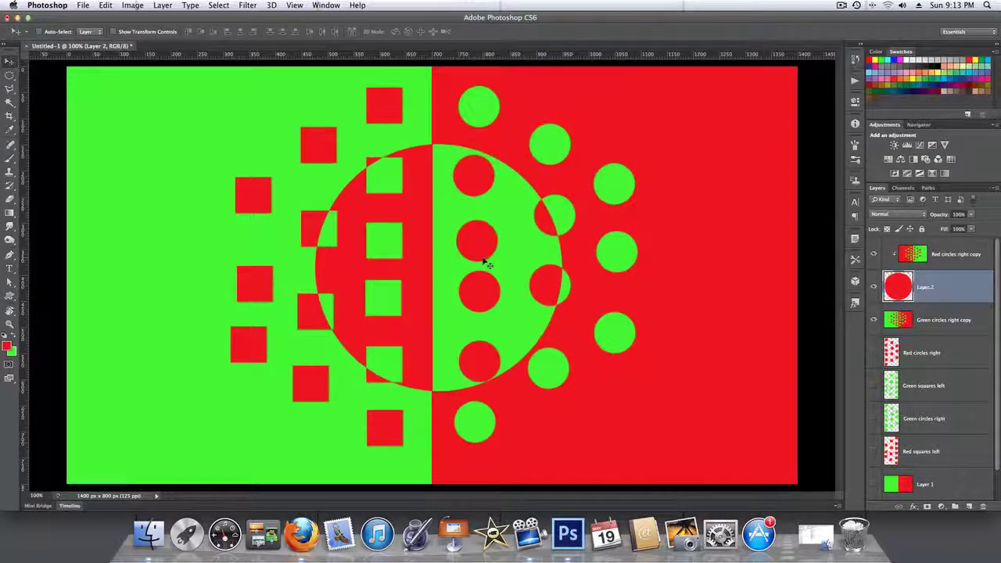